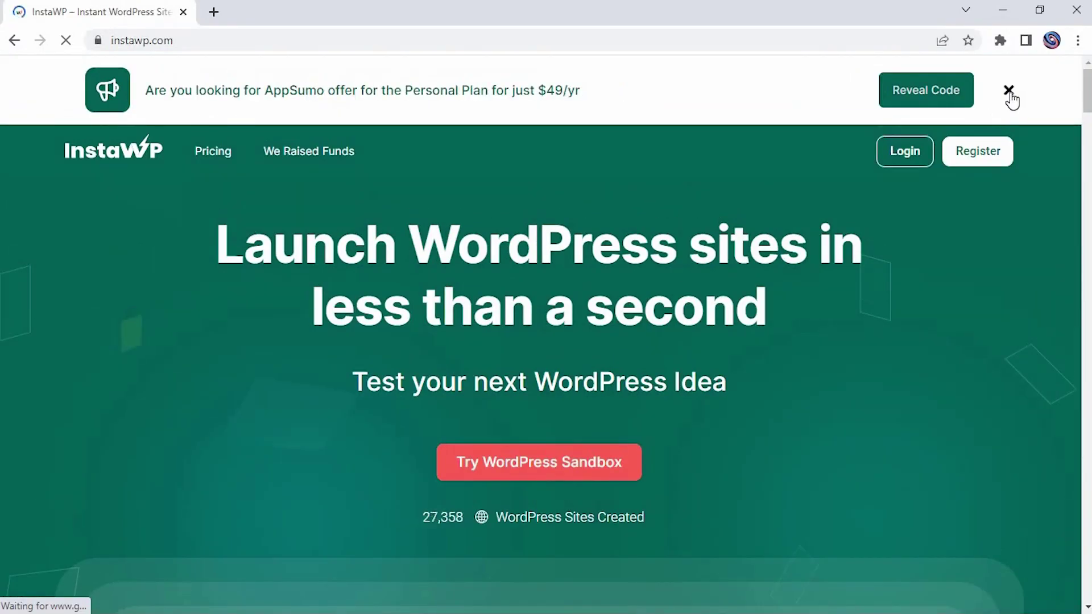
- Launch a temporary WordPress sandbox site on InstaWP with the default settings and access its admin area
{"action": "left_click", "coordinate": [1010, 94]}
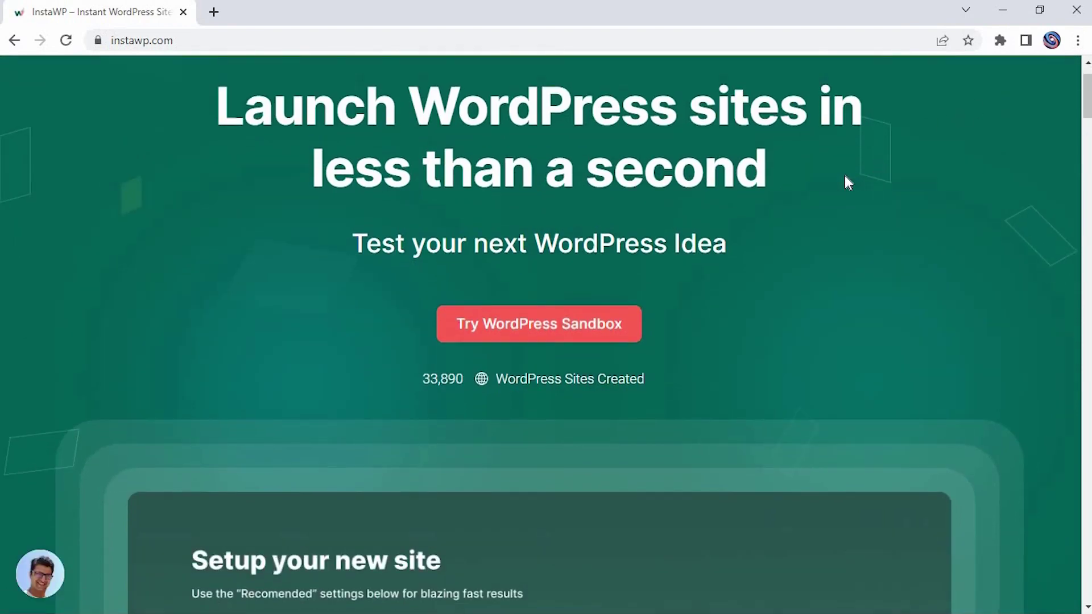
{"action": "left_click", "coordinate": [530, 330]}
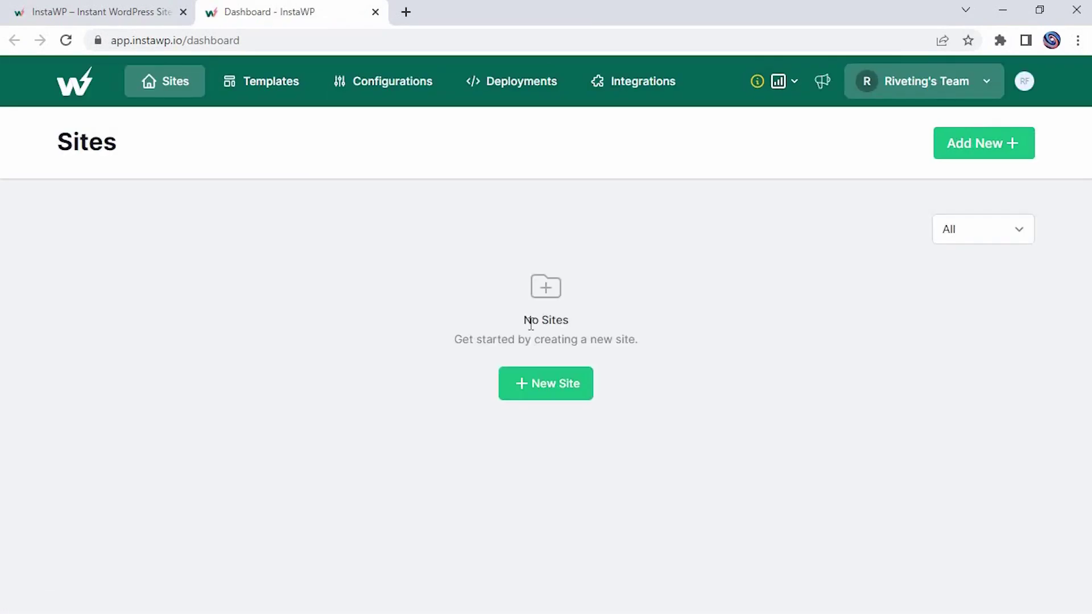
{"action": "left_click", "coordinate": [549, 387]}
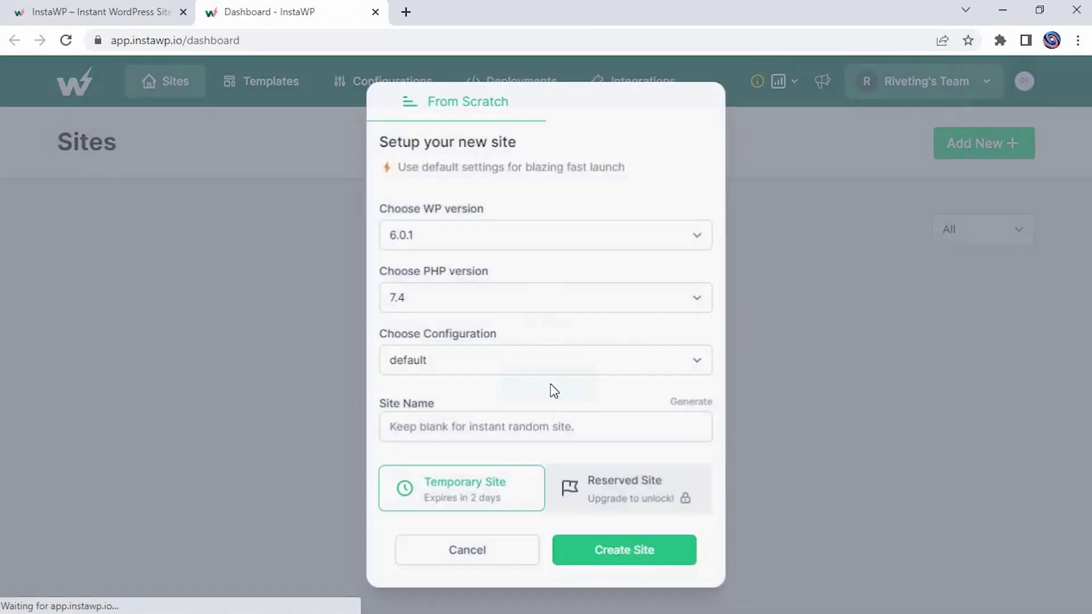
{"action": "left_click", "coordinate": [602, 551]}
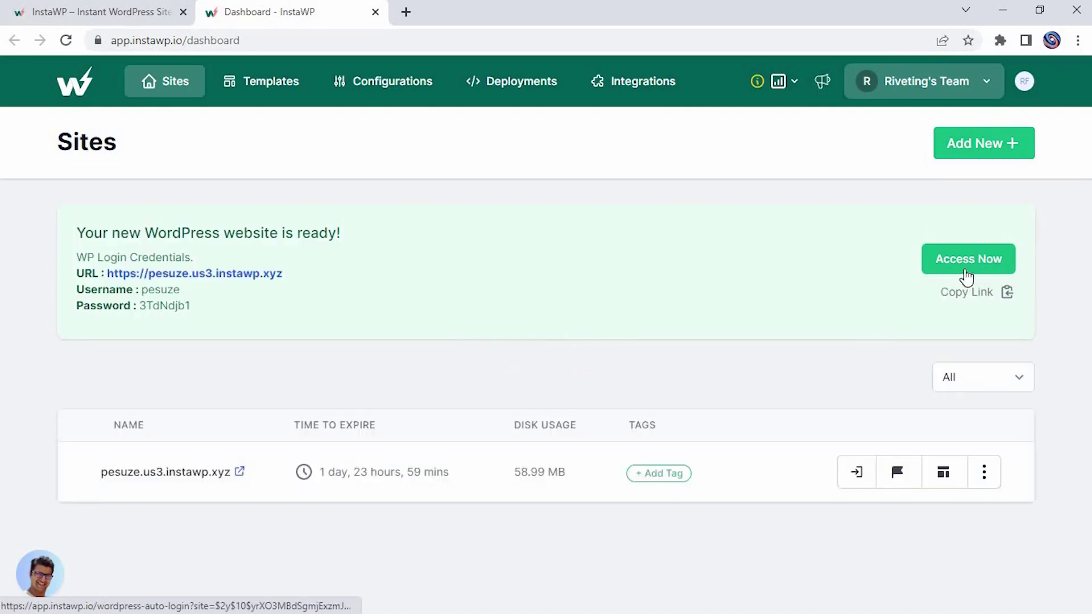
{"action": "left_click", "coordinate": [969, 267]}
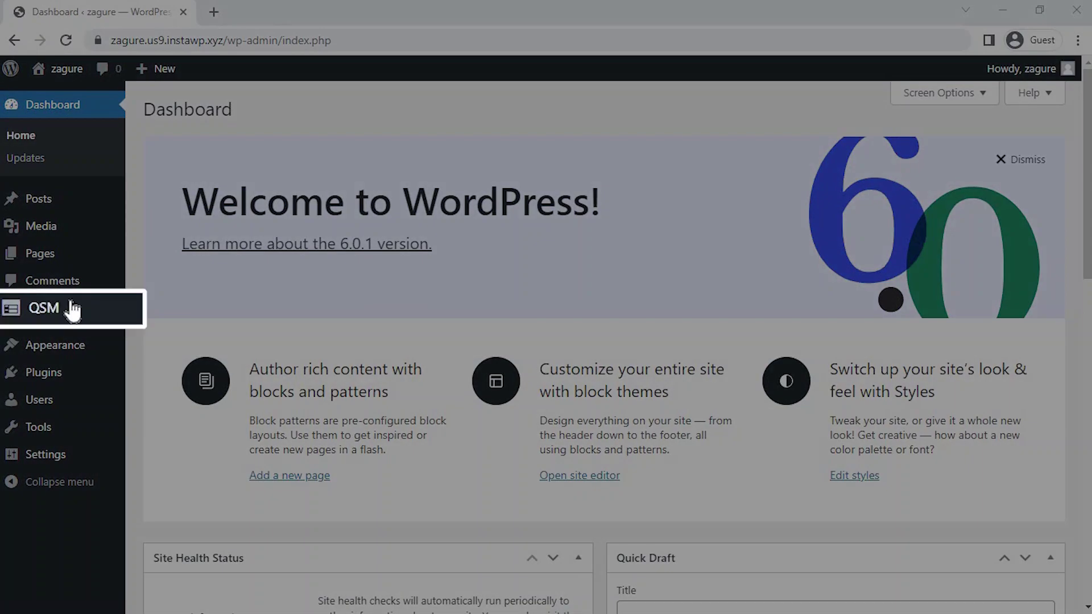
- Start a new quiz in QSM's Quizzes & Surveys using the Default Theme and proceed to the quiz settings
{"action": "mouse_move", "coordinate": [67, 308]}
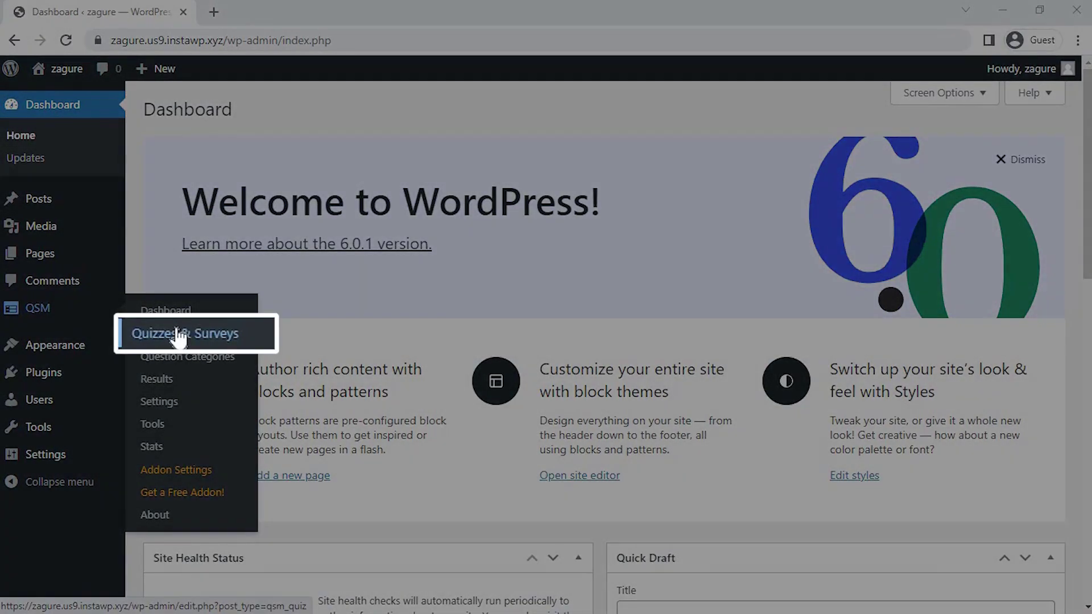
{"action": "left_click", "coordinate": [178, 335]}
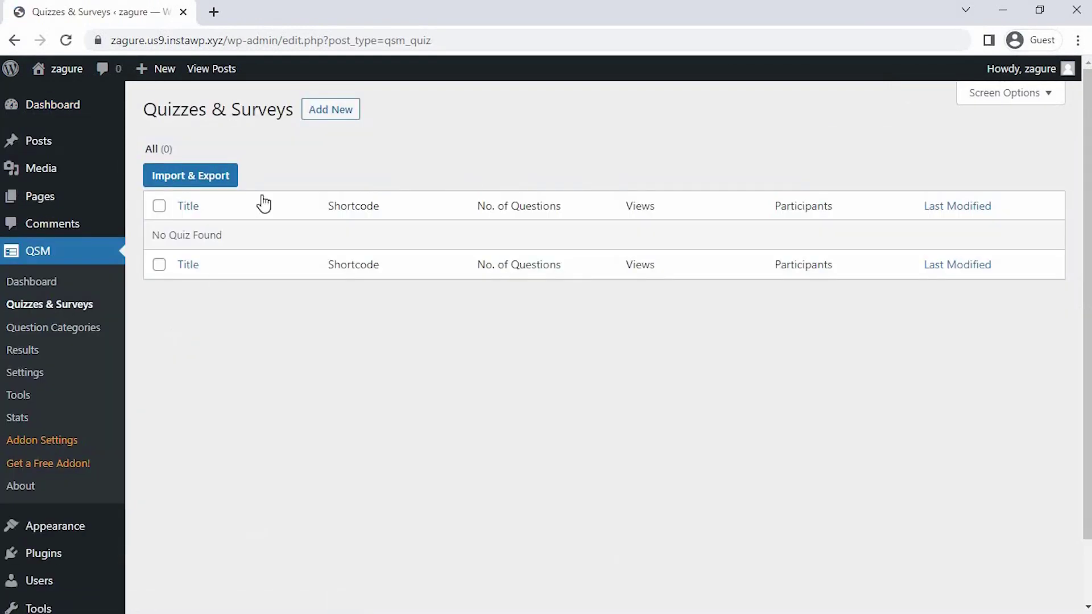
{"action": "left_click", "coordinate": [315, 111]}
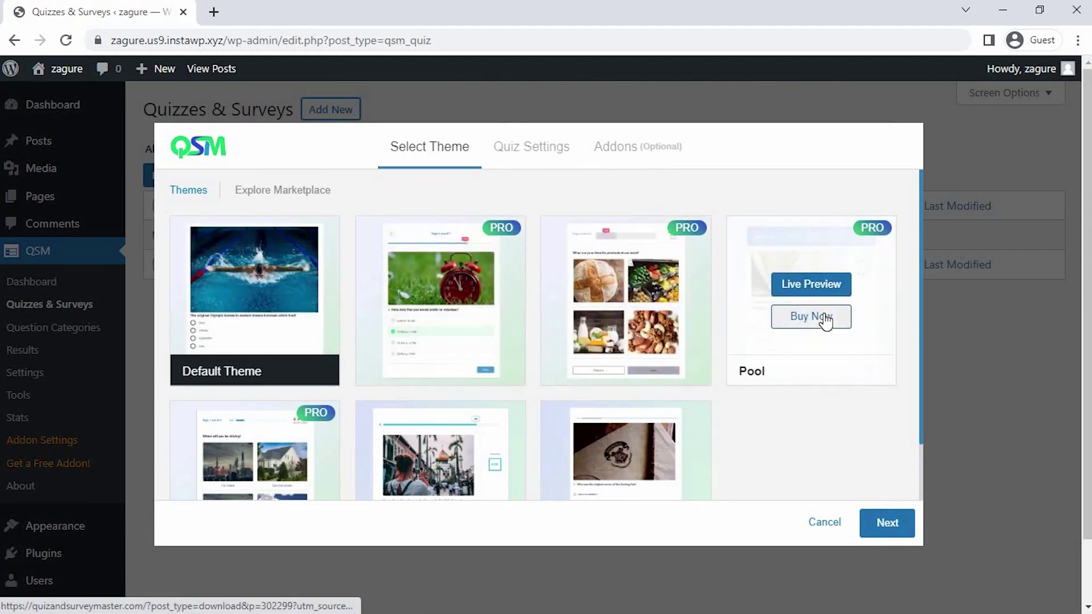
{"action": "scroll", "coordinate": [824, 320], "scroll_direction": "down", "scroll_amount": 2}
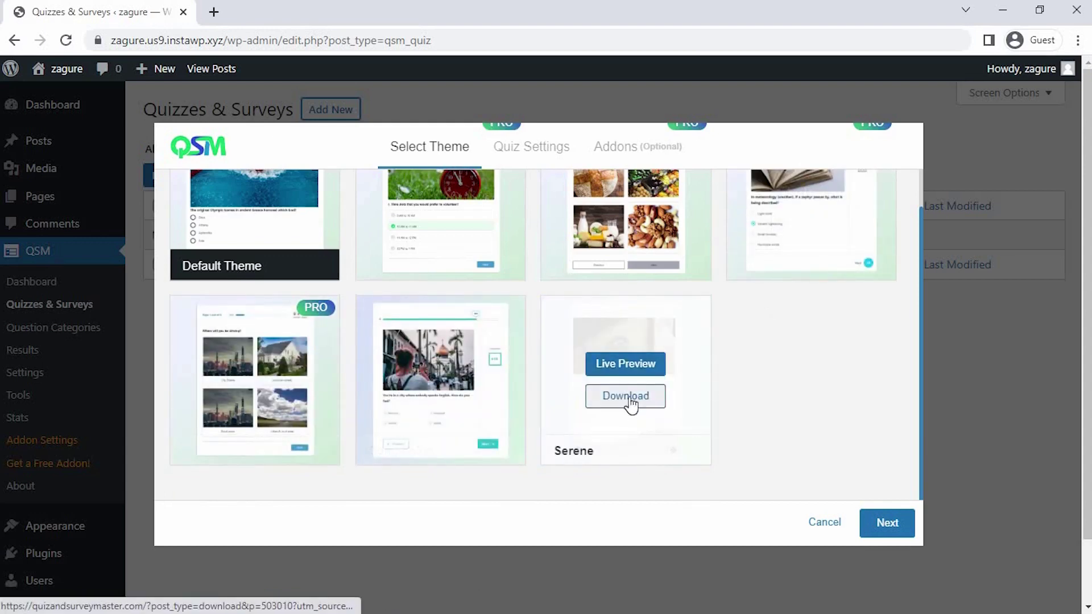
{"action": "left_click", "coordinate": [880, 525]}
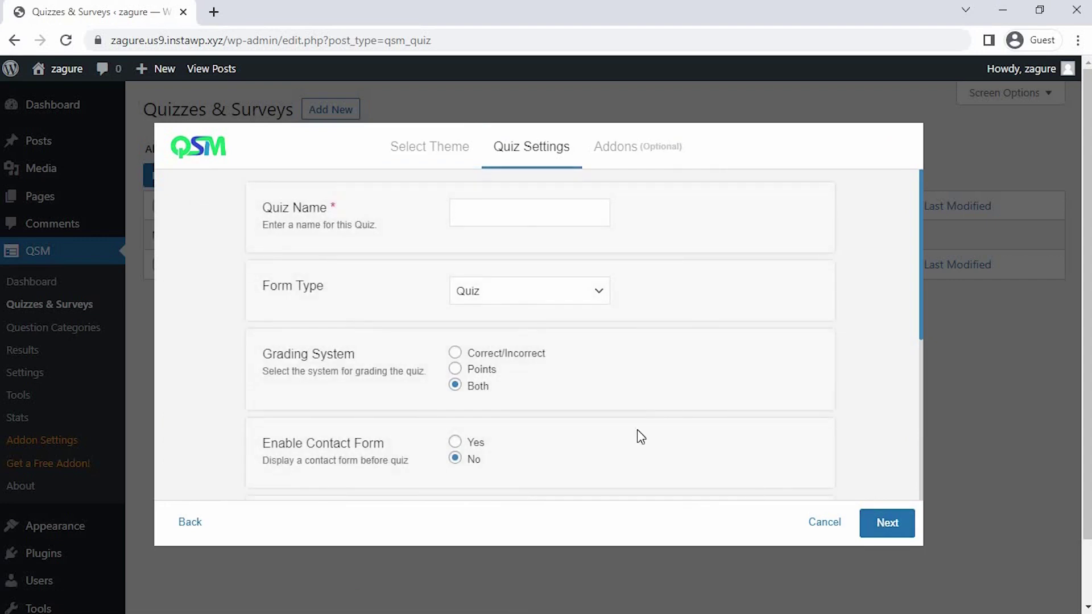
- Name the quiz "Human Body Quiz", with form type Quiz and a time limit of 3 minutes
{"action": "left_click", "coordinate": [495, 215]}
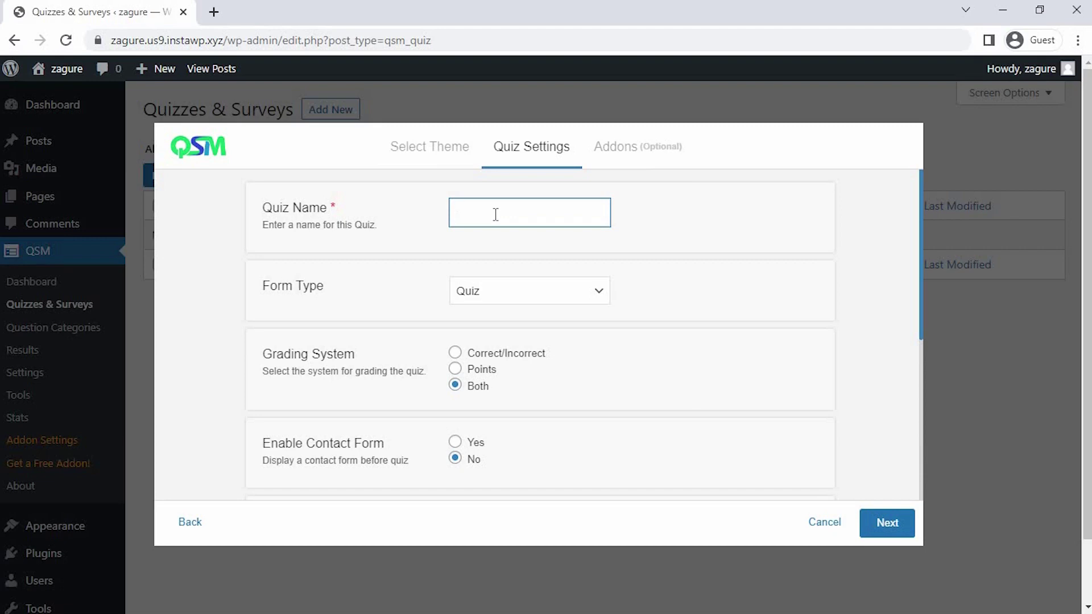
{"action": "type", "text": "Human Body Quiz"}
{"action": "left_click", "coordinate": [514, 292]}
{"action": "left_click", "coordinate": [523, 312]}
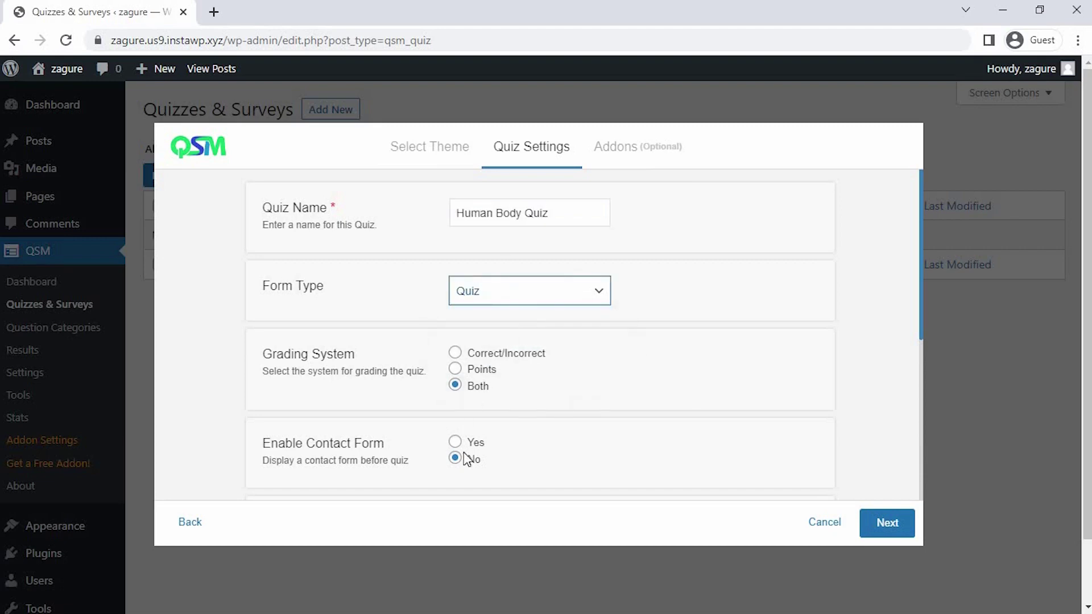
{"action": "scroll", "coordinate": [470, 476], "scroll_direction": "down", "scroll_amount": 2}
{"action": "left_click", "coordinate": [597, 453]}
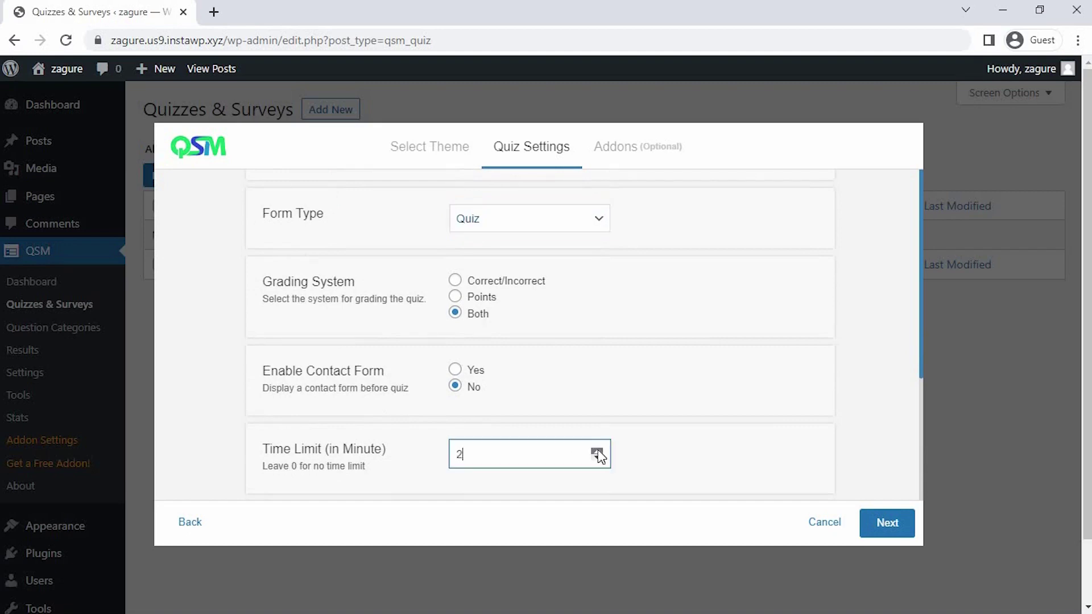
{"action": "double_click", "coordinate": [597, 453]}
- Leave Require User Login set to No and create the quiz without any addons
{"action": "scroll", "coordinate": [627, 456], "scroll_direction": "down", "scroll_amount": 2}
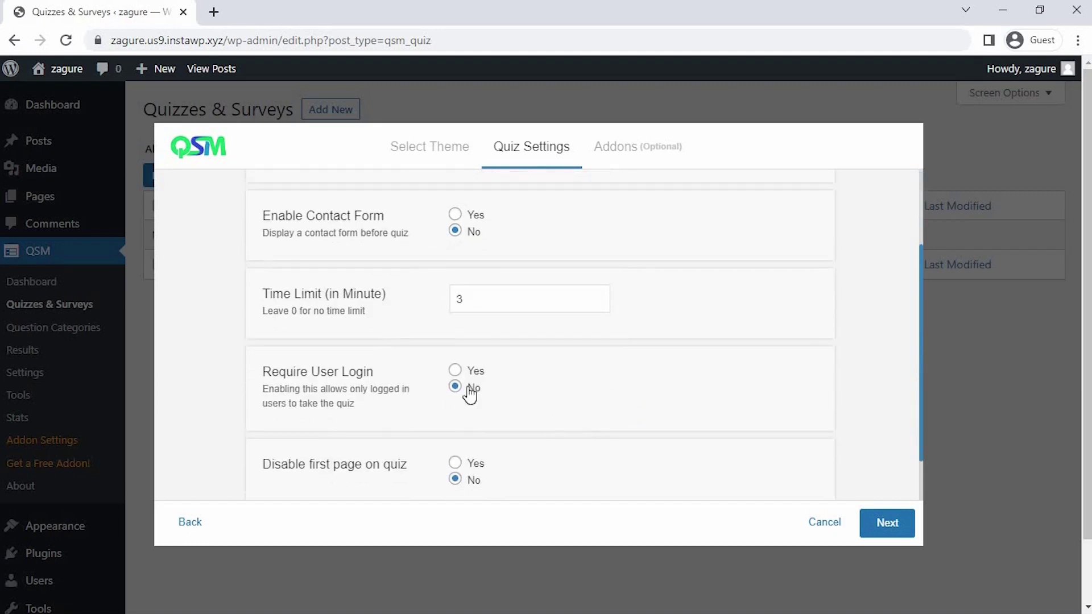
{"action": "left_click", "coordinate": [455, 371]}
{"action": "left_click", "coordinate": [456, 388]}
{"action": "scroll", "coordinate": [547, 390], "scroll_direction": "down", "scroll_amount": 3}
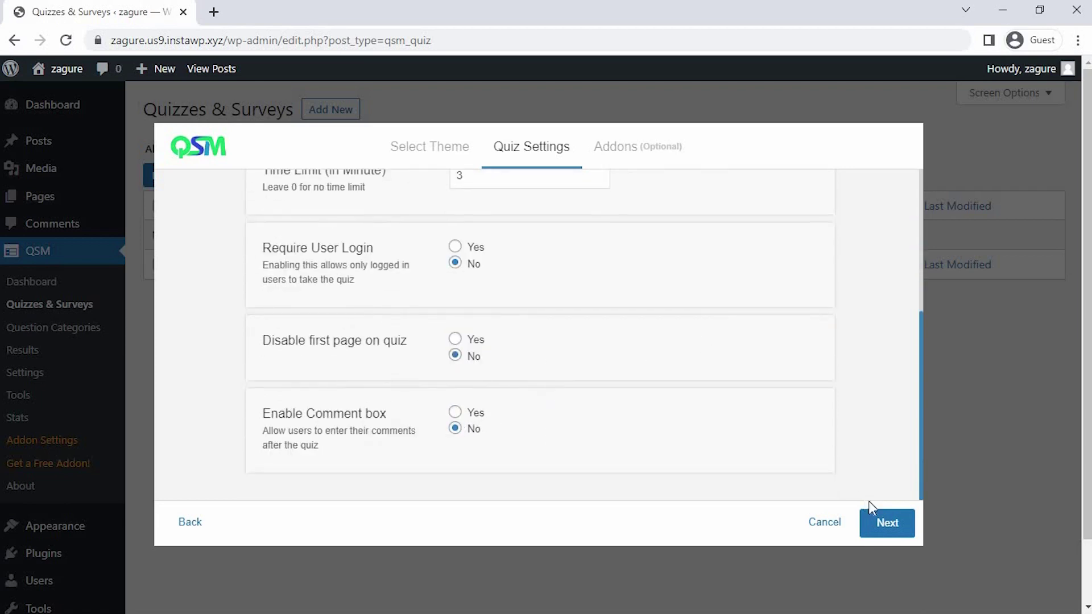
{"action": "left_click", "coordinate": [884, 526]}
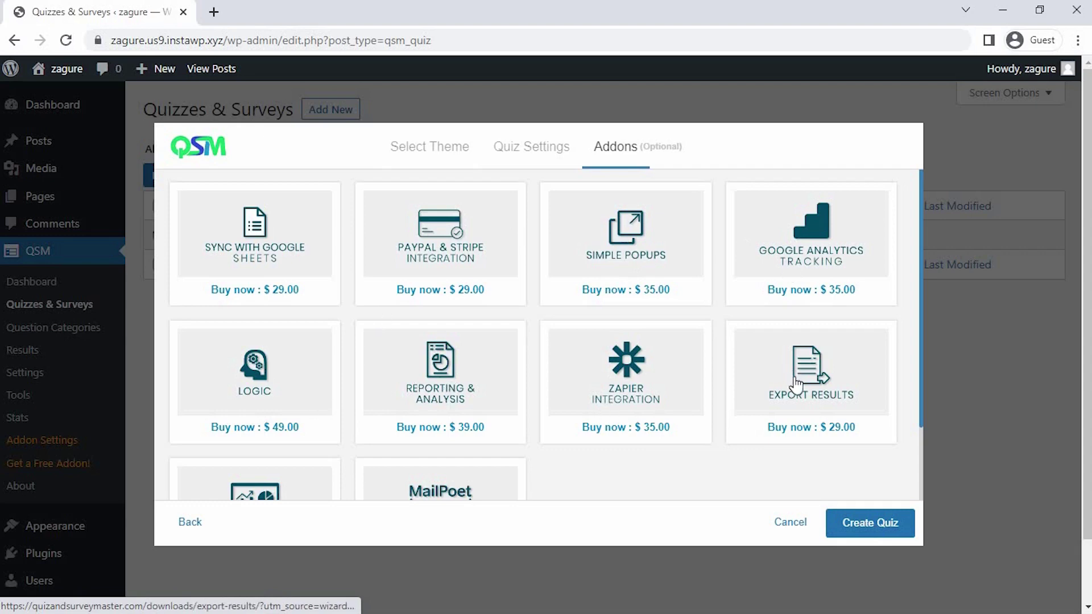
{"action": "scroll", "coordinate": [796, 386], "scroll_direction": "down", "scroll_amount": 3}
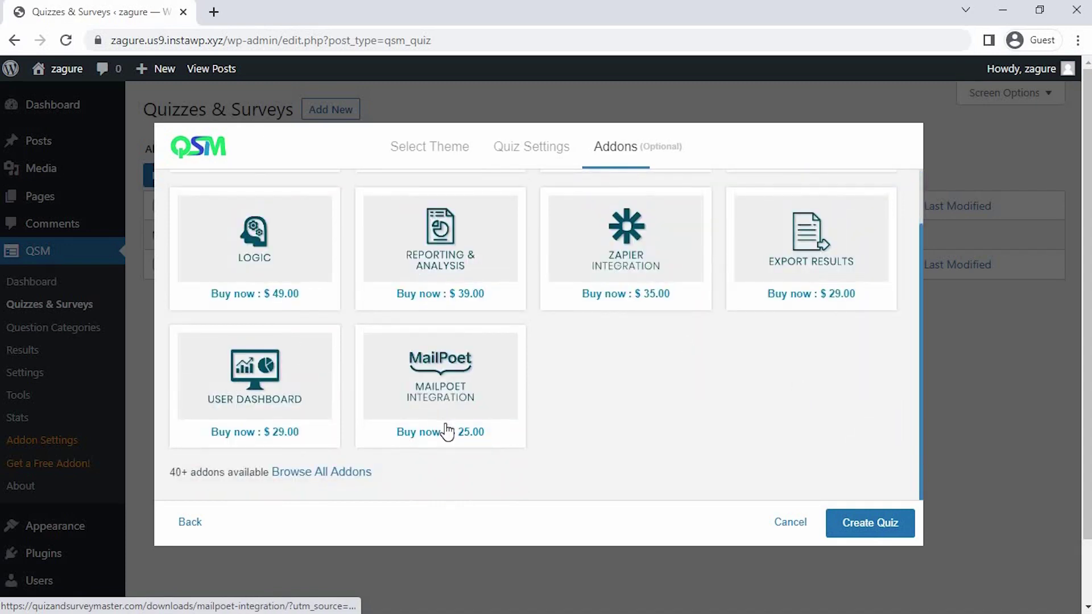
{"action": "left_click", "coordinate": [840, 518]}
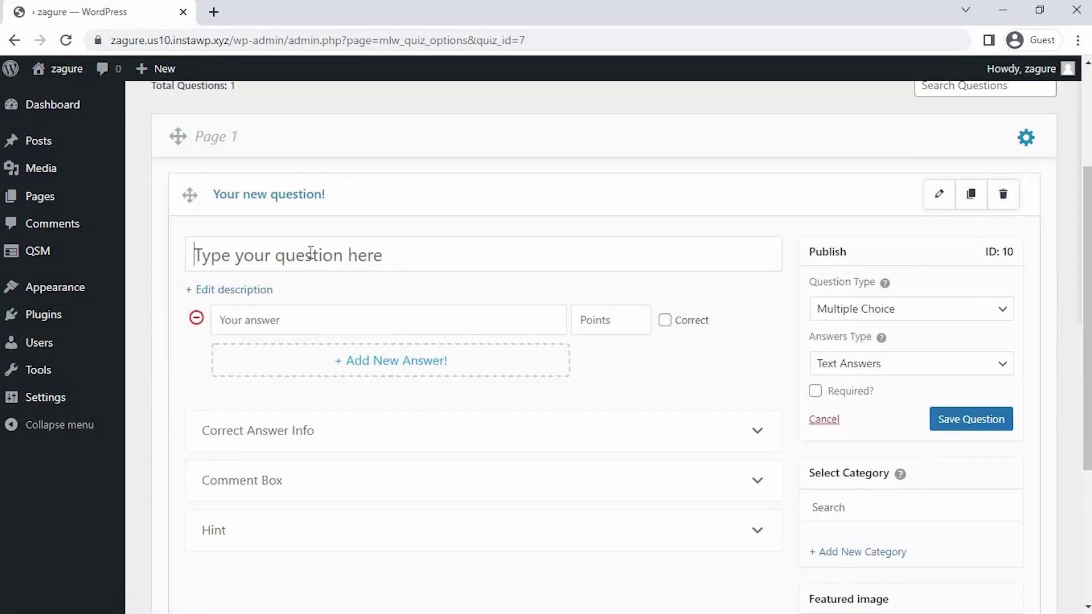
- Enter "How many bones are there in the human body?" as the question on Page 1
{"action": "type", "text": "How man"}
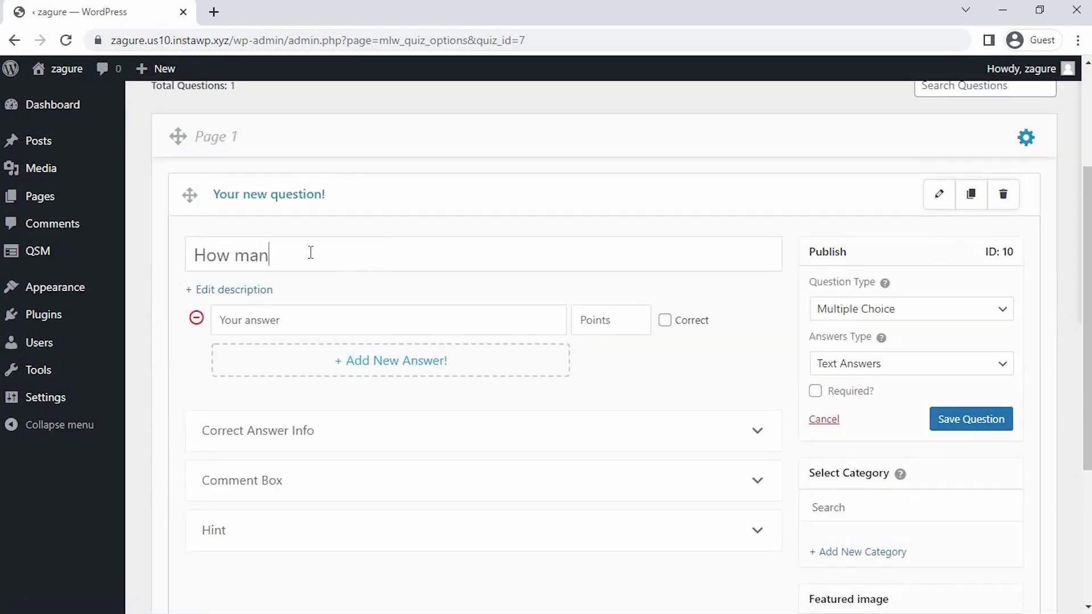
{"action": "type", "text": "y bones are there i"}
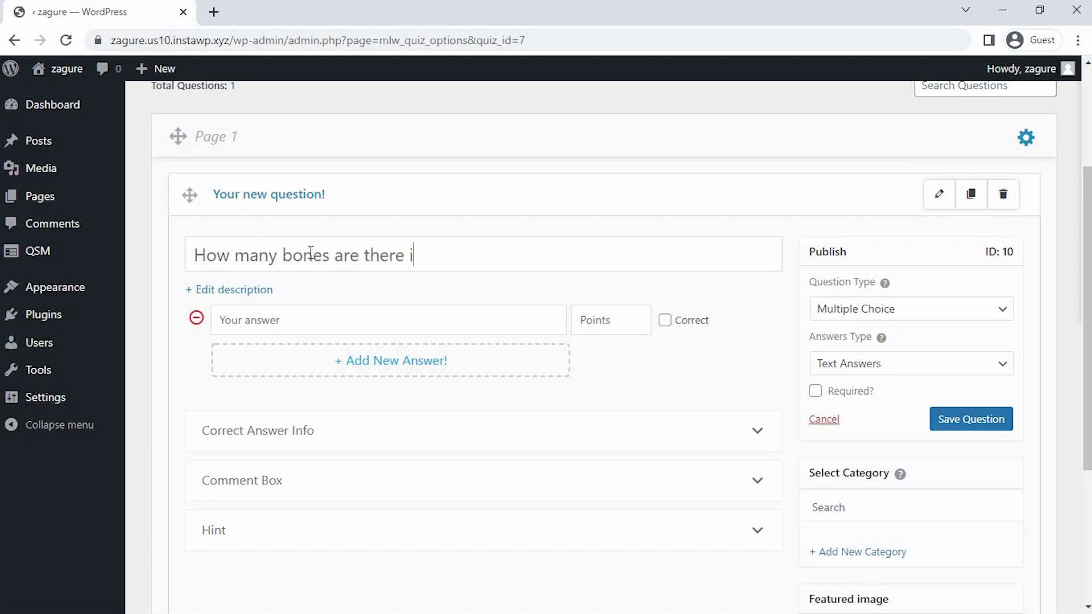
{"action": "type", "text": "n the human "}
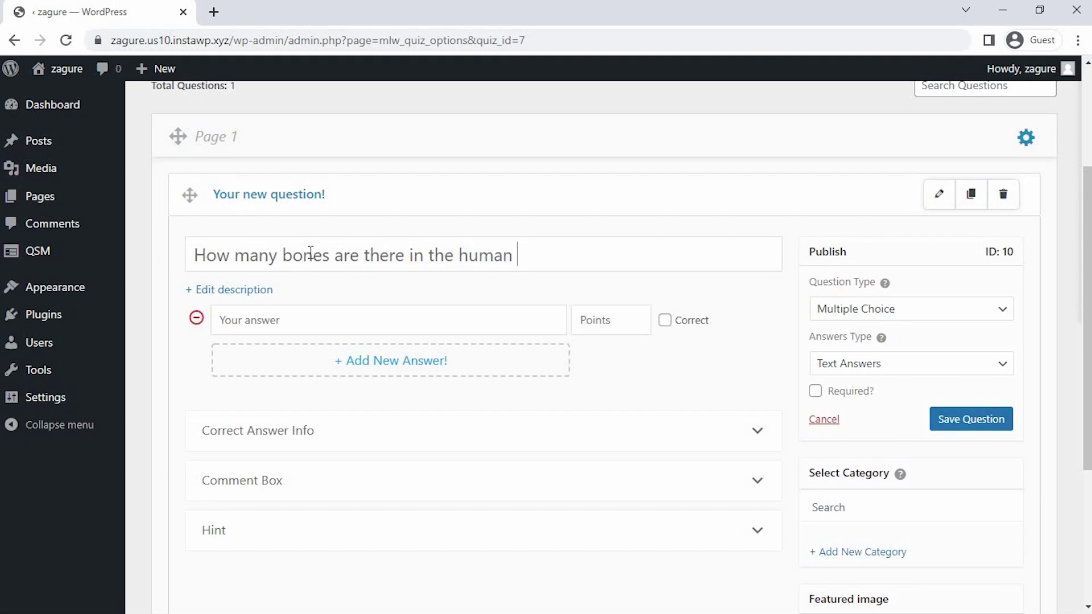
{"action": "type", "text": "body"}
- Choose Multiple Choice as the bones question's type and Text Answers as its answers type
{"action": "left_click", "coordinate": [884, 312]}
{"action": "scroll", "coordinate": [974, 113], "scroll_direction": "down", "scroll_amount": 1}
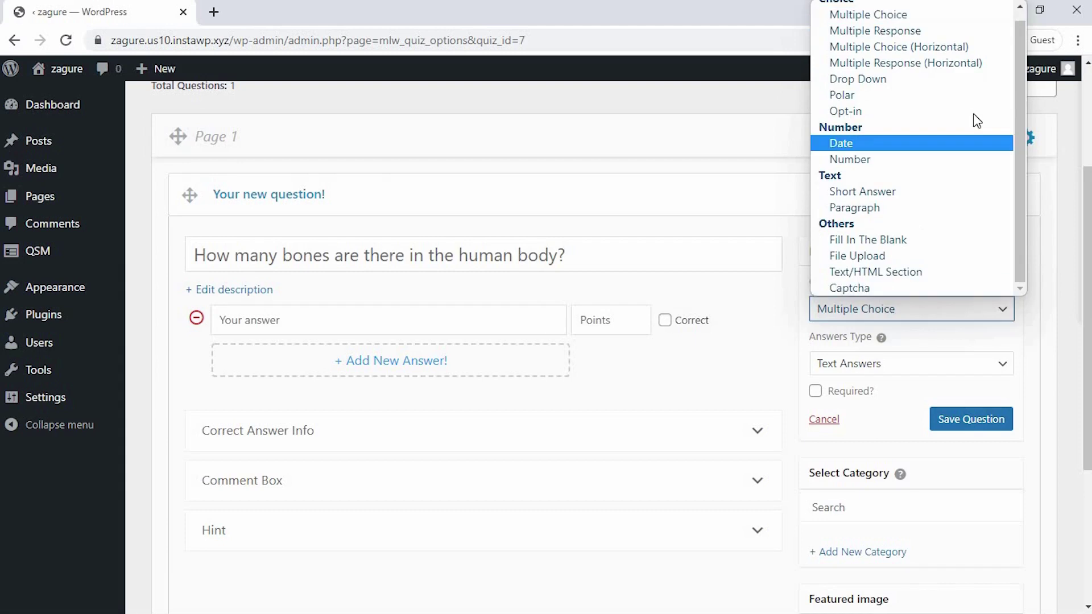
{"action": "left_click", "coordinate": [980, 13]}
{"action": "left_click", "coordinate": [927, 376]}
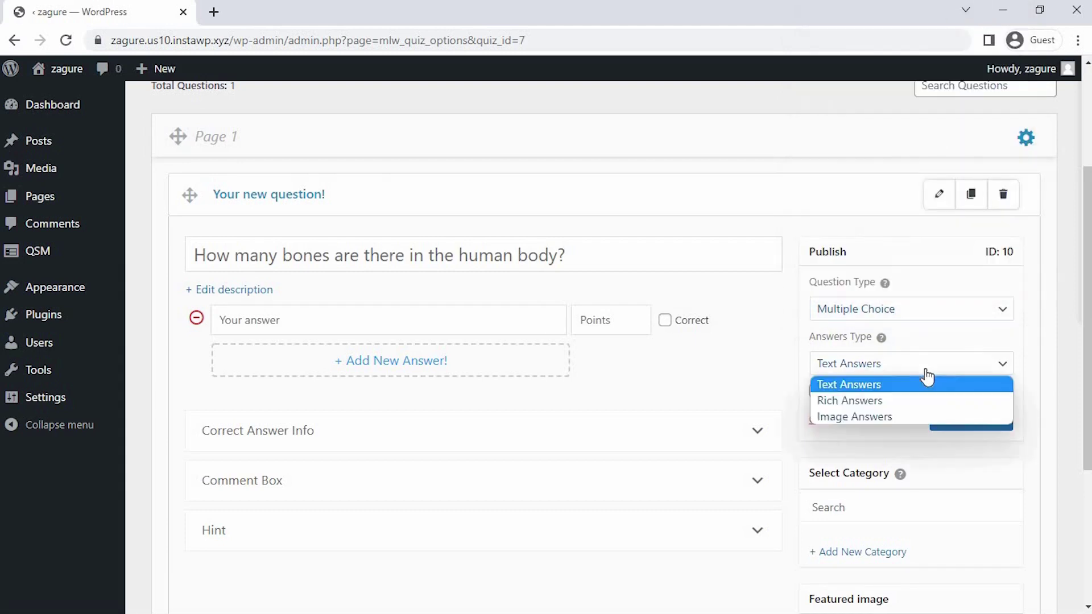
{"action": "left_click", "coordinate": [881, 385]}
- Add the three answer options 206, 306 and 256 to the bones question
{"action": "left_click", "coordinate": [373, 319]}
{"action": "type", "text": "206"}
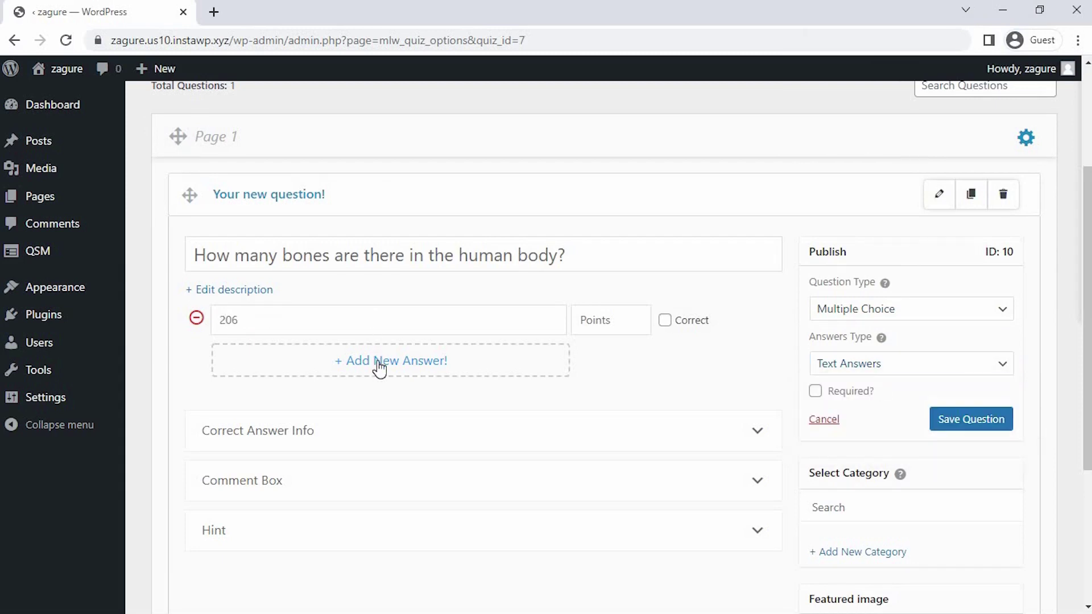
{"action": "left_click", "coordinate": [375, 360]}
{"action": "type", "text": "306"}
{"action": "left_click", "coordinate": [382, 395]}
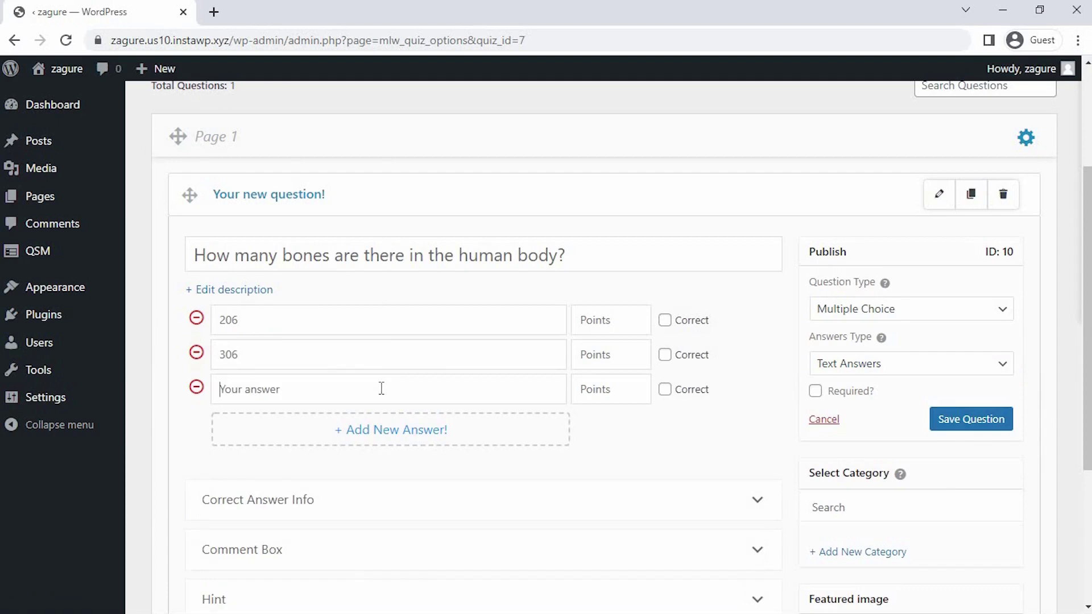
{"action": "type", "text": "256"}
- Give 206 10 points as the correct answer and the other two 0 points, and save the question as required
{"action": "left_click", "coordinate": [587, 312]}
{"action": "type", "text": "10"}
{"action": "left_click", "coordinate": [596, 358]}
{"action": "type", "text": "0"}
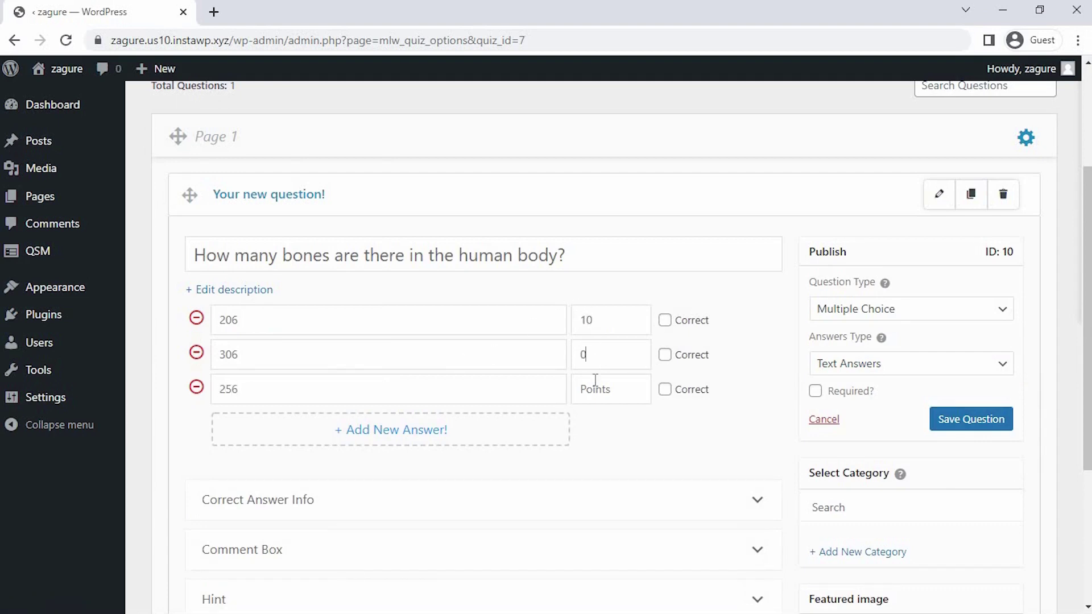
{"action": "type", "text": "0"}
{"action": "left_click", "coordinate": [815, 396]}
{"action": "left_click", "coordinate": [988, 421]}
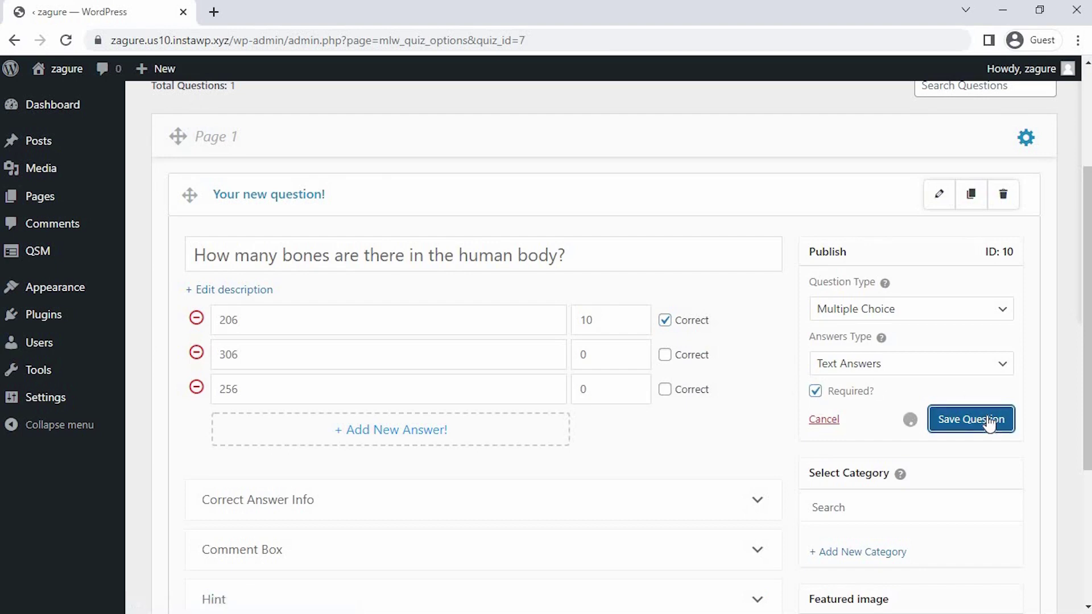
- Create a second quiz page and add a new question to it
{"action": "scroll", "coordinate": [989, 422], "scroll_direction": "down", "scroll_amount": 5}
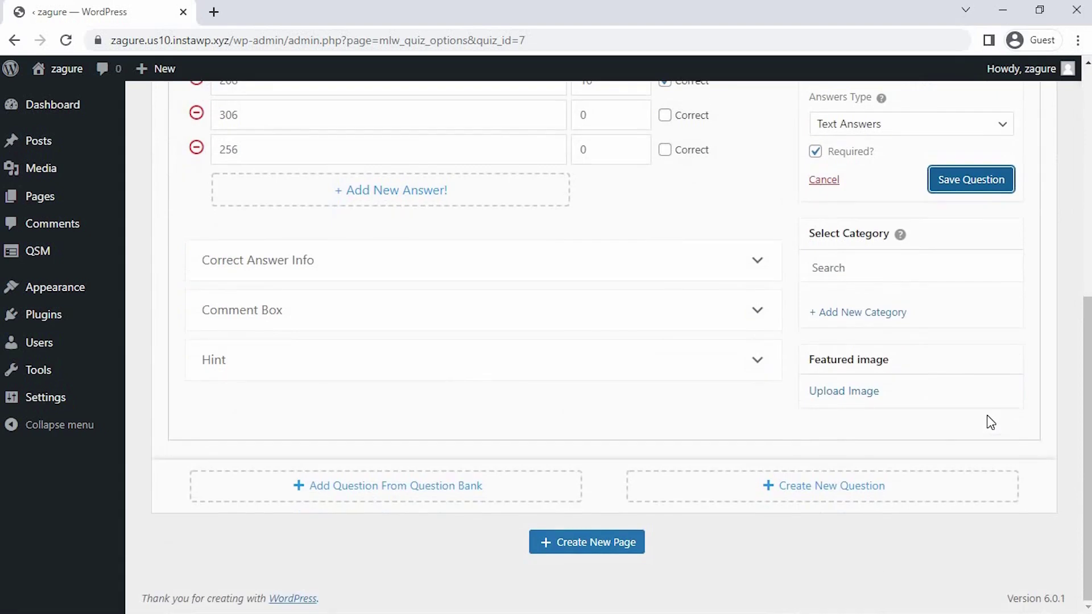
{"action": "left_click", "coordinate": [620, 549]}
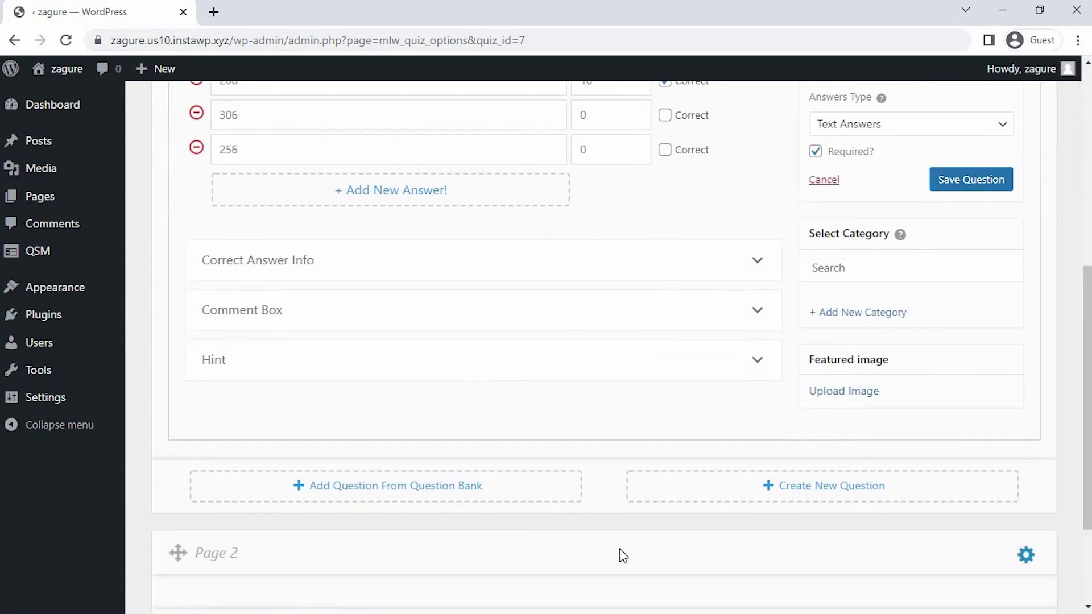
{"action": "scroll", "coordinate": [619, 548], "scroll_direction": "down", "scroll_amount": 2}
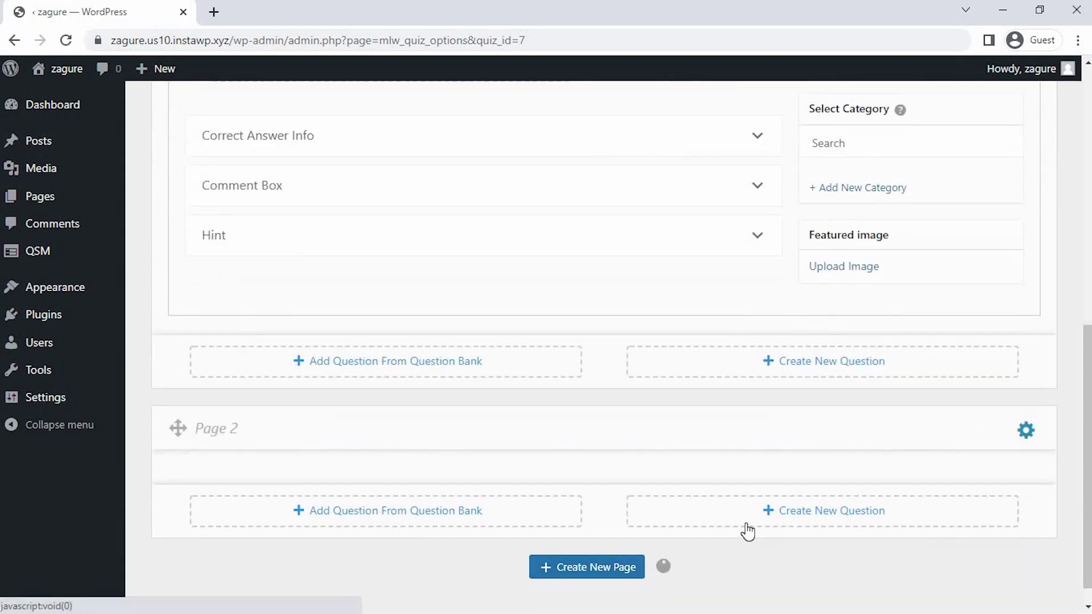
{"action": "left_click", "coordinate": [746, 530]}
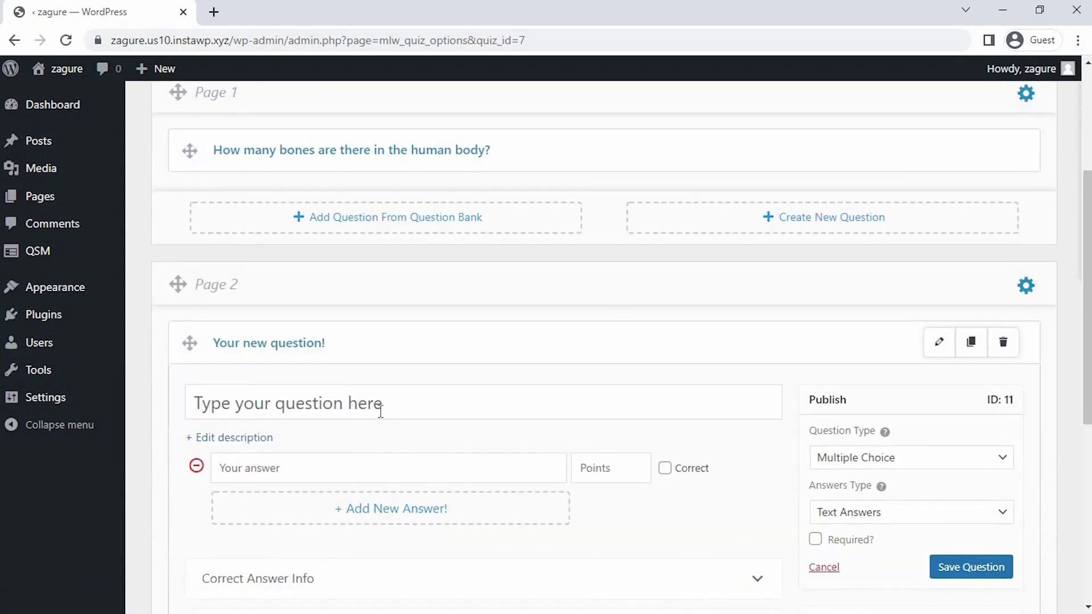
- Enter "Humans have which type of skeleton?" as the Page 2 question, with Multiple Choice as its type
{"action": "type", "text": "Hum"}
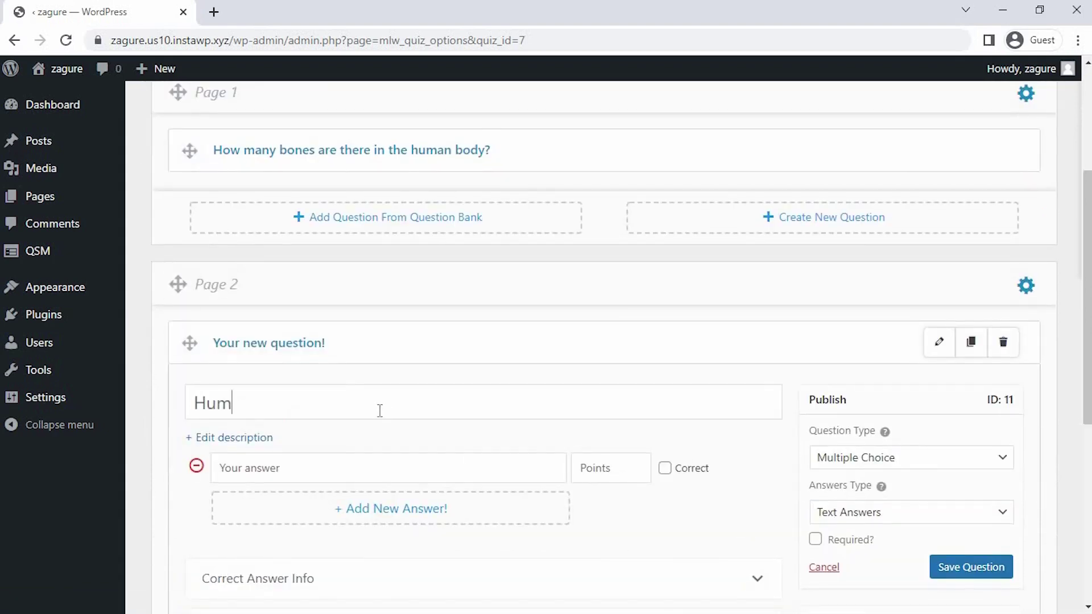
{"action": "type", "text": "ans have which type of "}
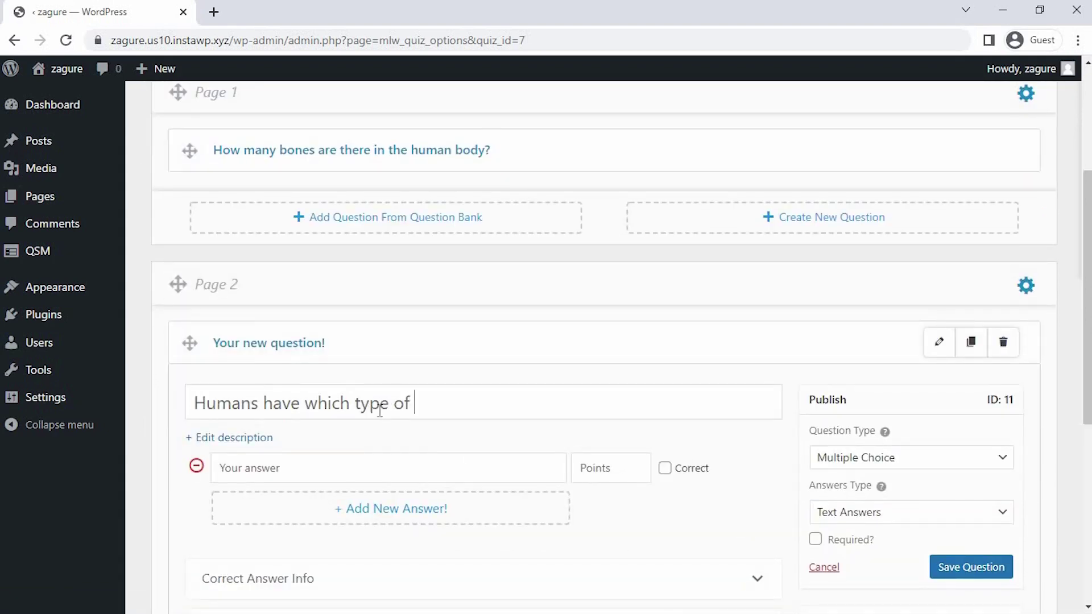
{"action": "type", "text": "skeleton?"}
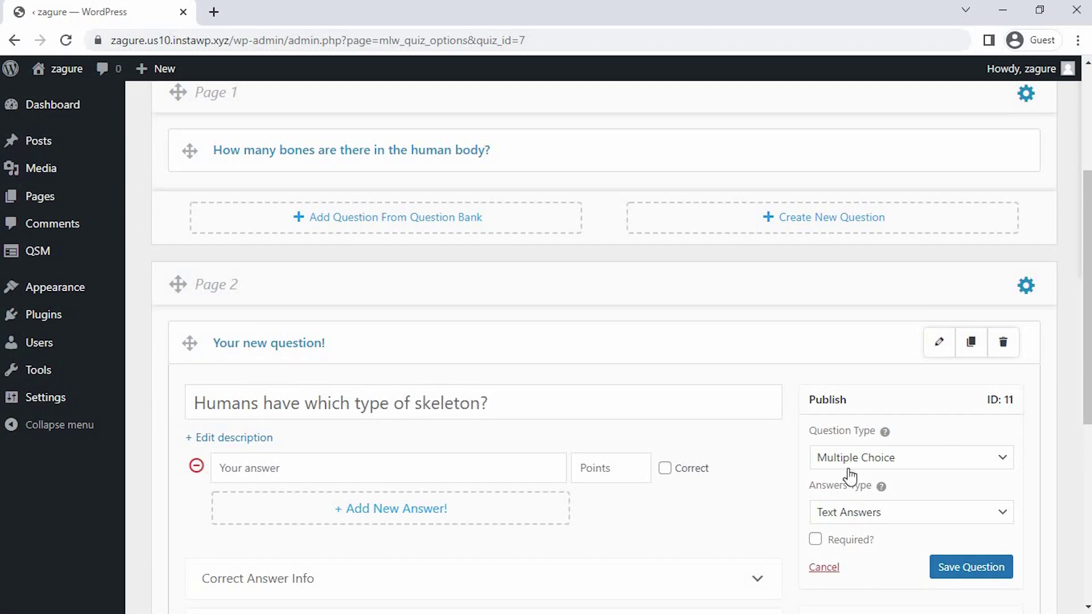
{"action": "left_click", "coordinate": [897, 462]}
{"action": "left_click", "coordinate": [936, 163]}
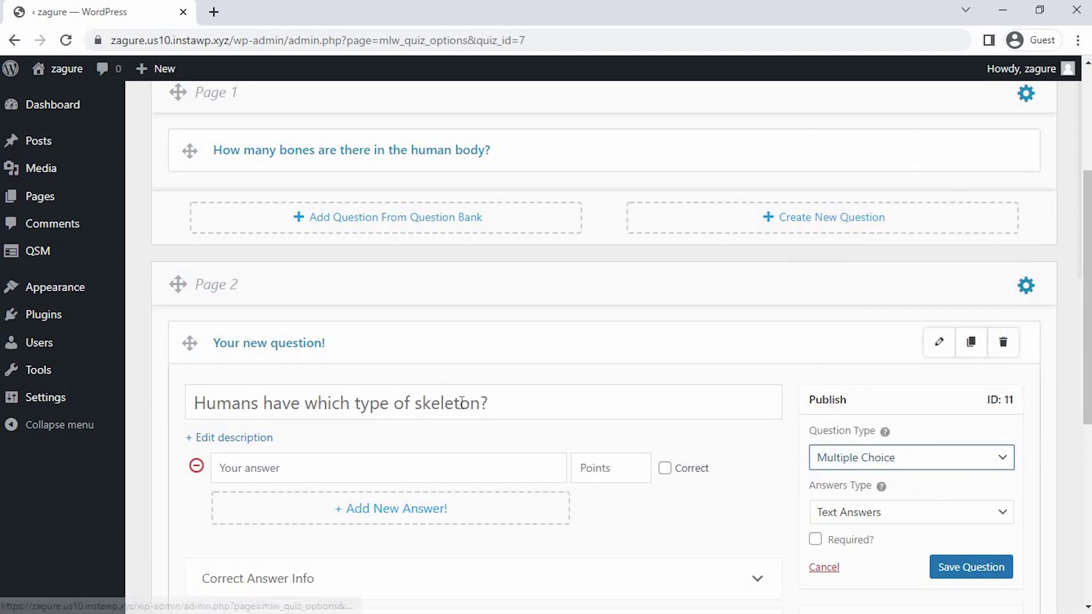
- Add the two answer options Endoskeleton and Exoskeleton to the skeleton question
{"action": "left_click", "coordinate": [414, 481]}
{"action": "type", "text": "Endos"}
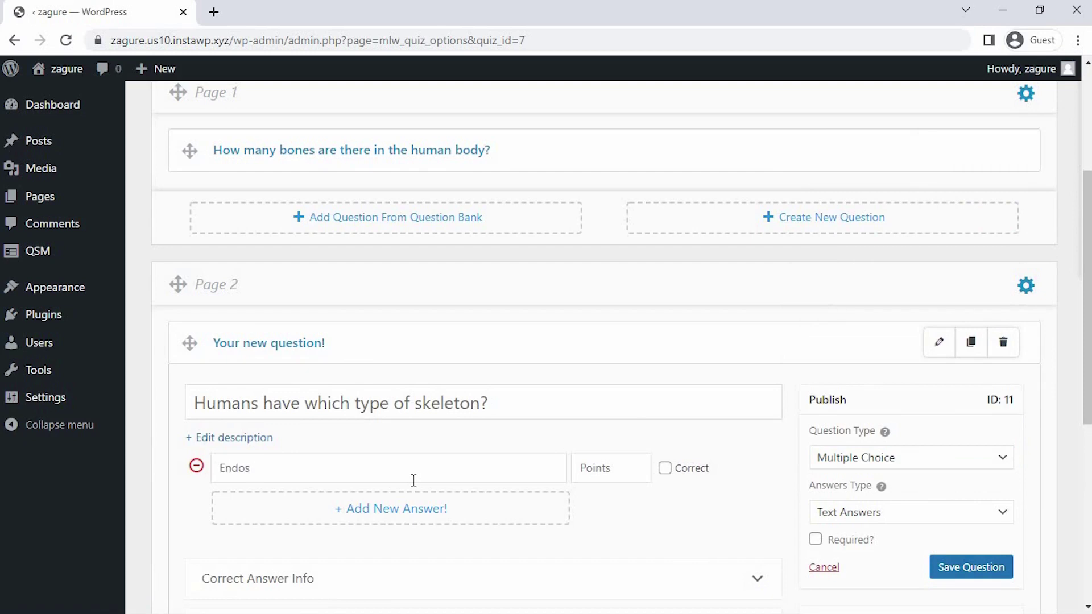
{"action": "type", "text": "keleton"}
{"action": "left_click", "coordinate": [426, 515]}
{"action": "type", "text": "Exoskeleton"}
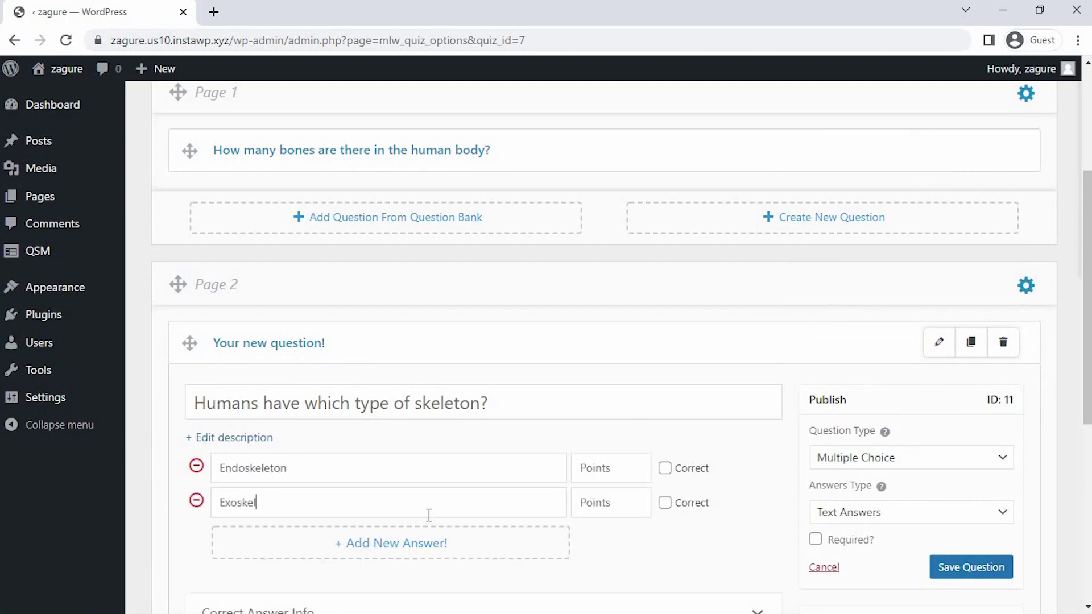
- Give Endoskeleton 10 points as the correct answer and Exoskeleton 0 points, and save the question as required
{"action": "left_click", "coordinate": [609, 465]}
{"action": "type", "text": "10"}
{"action": "left_click", "coordinate": [607, 503]}
{"action": "type", "text": "0"}
{"action": "left_click", "coordinate": [665, 468]}
{"action": "scroll", "coordinate": [710, 481], "scroll_direction": "down", "scroll_amount": 1}
{"action": "left_click", "coordinate": [815, 476]}
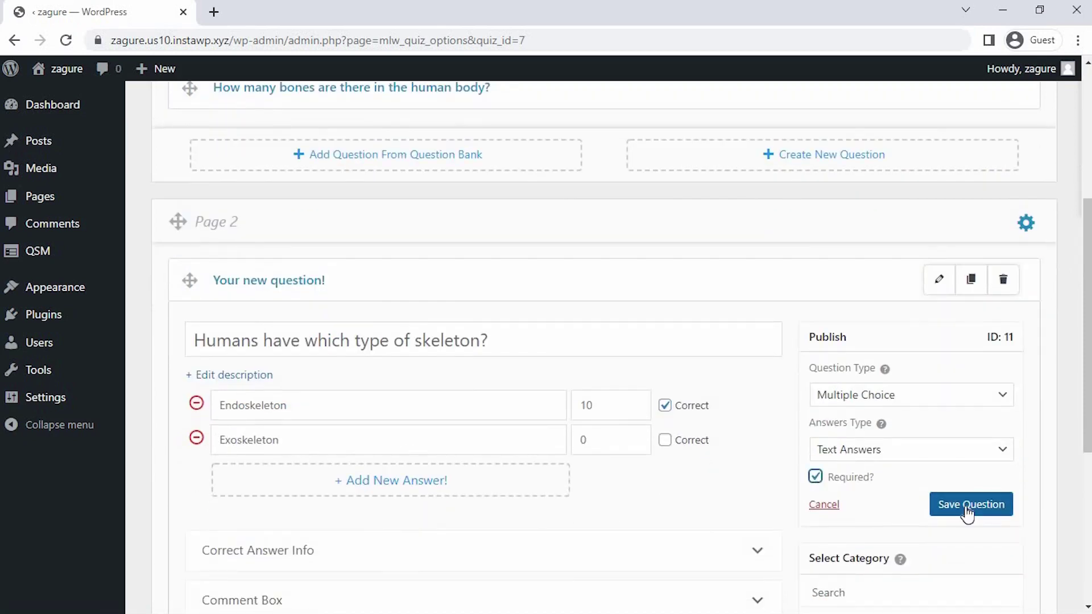
{"action": "left_click", "coordinate": [970, 505]}
- Create a third quiz page with the Multiple Choice question "How many ribs does a human have?"
{"action": "scroll", "coordinate": [968, 512], "scroll_direction": "down", "scroll_amount": 5}
{"action": "left_click", "coordinate": [964, 500]}
{"action": "left_click", "coordinate": [228, 364]}
{"action": "type", "text": "How m"}
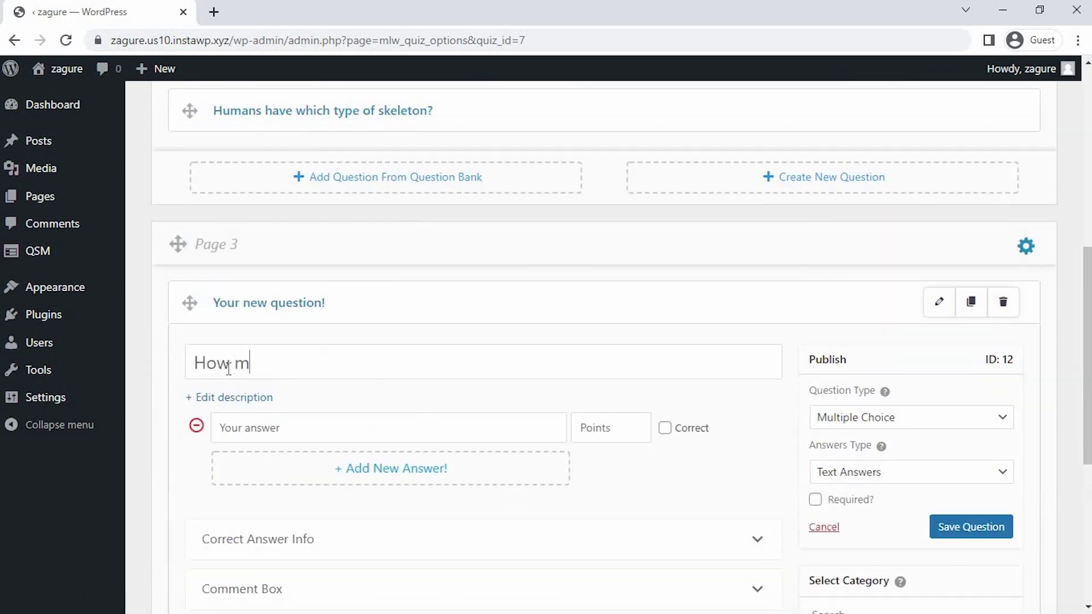
{"action": "type", "text": "any ribs does a human have?"}
{"action": "left_click", "coordinate": [912, 417]}
{"action": "key", "text": "Escape"}
- Add the three answer options 12 Pairs, 10 Pairs and 8 Pairs to the ribs question
{"action": "left_click", "coordinate": [419, 428]}
{"action": "type", "text": "12 Pairs"}
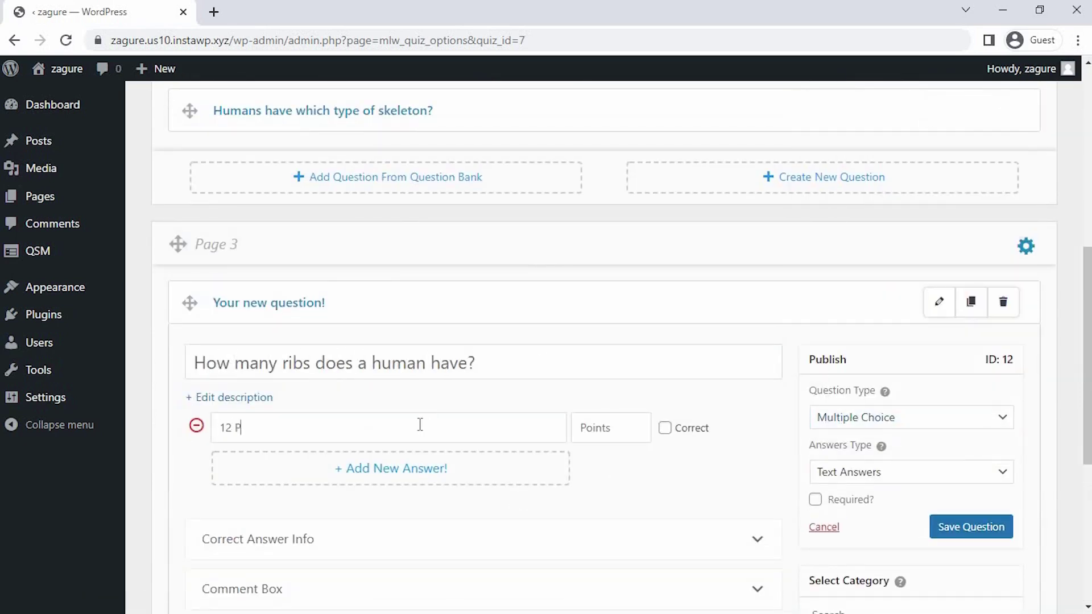
{"action": "left_click", "coordinate": [427, 468]}
{"action": "type", "text": "10 Pairs"}
{"action": "left_click", "coordinate": [426, 503]}
{"action": "type", "text": "8 Pairs"}
- Give 12 Pairs 10 points and 10 Pairs 0 points, and save the ribs question
{"action": "left_click", "coordinate": [607, 428]}
{"action": "type", "text": "10"}
{"action": "left_click", "coordinate": [608, 462]}
{"action": "type", "text": "0"}
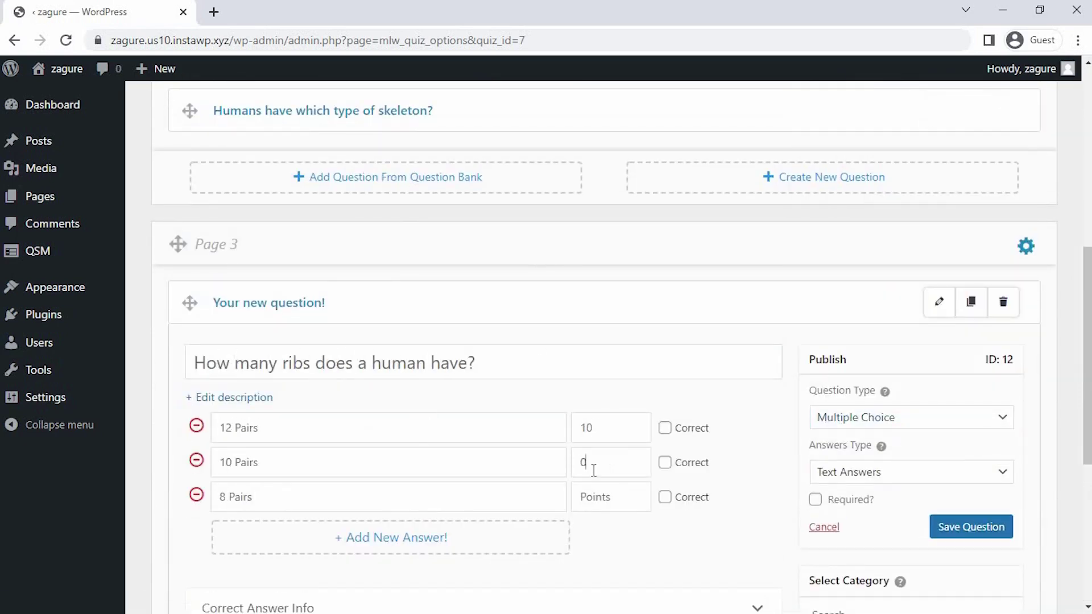
{"action": "left_click", "coordinate": [607, 496]}
{"action": "left_click", "coordinate": [972, 528]}
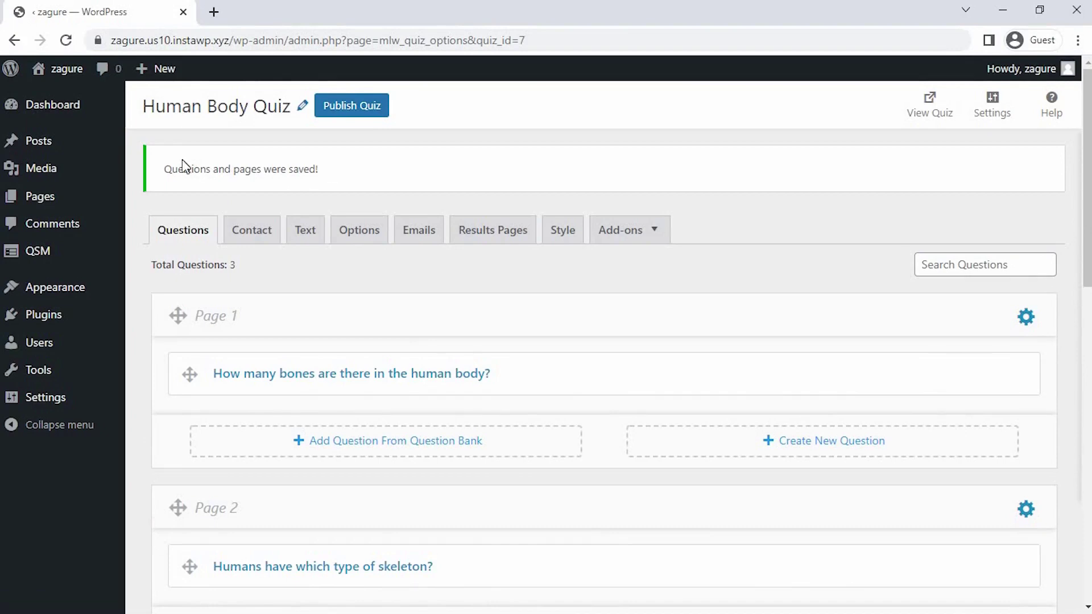
- Add a required Text field labelled "Full Name" to the quiz's contact form
{"action": "left_click", "coordinate": [246, 235]}
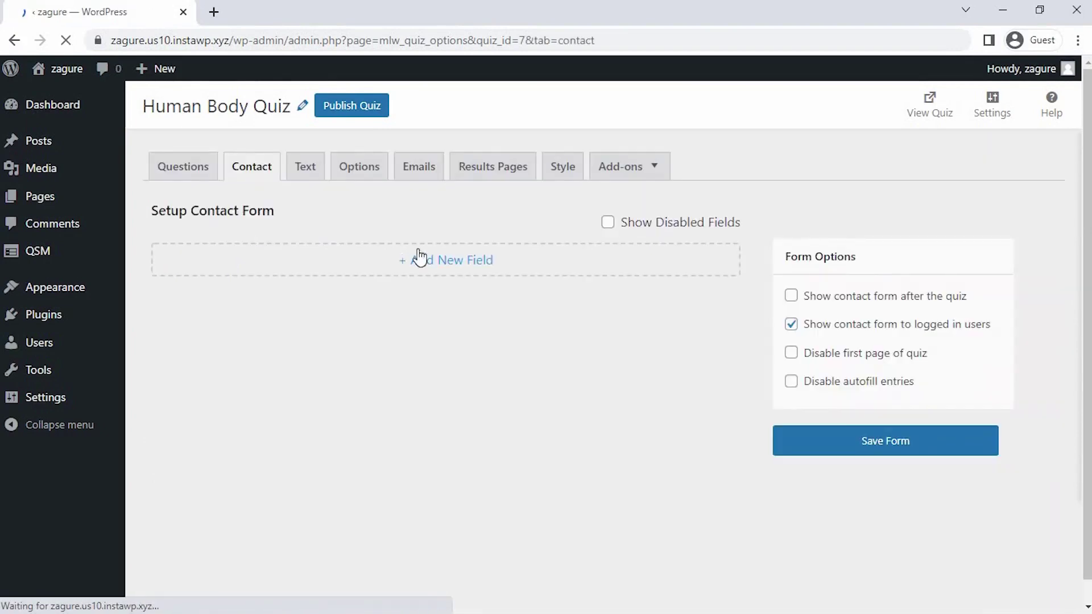
{"action": "left_click", "coordinate": [427, 262]}
{"action": "left_click", "coordinate": [294, 285]}
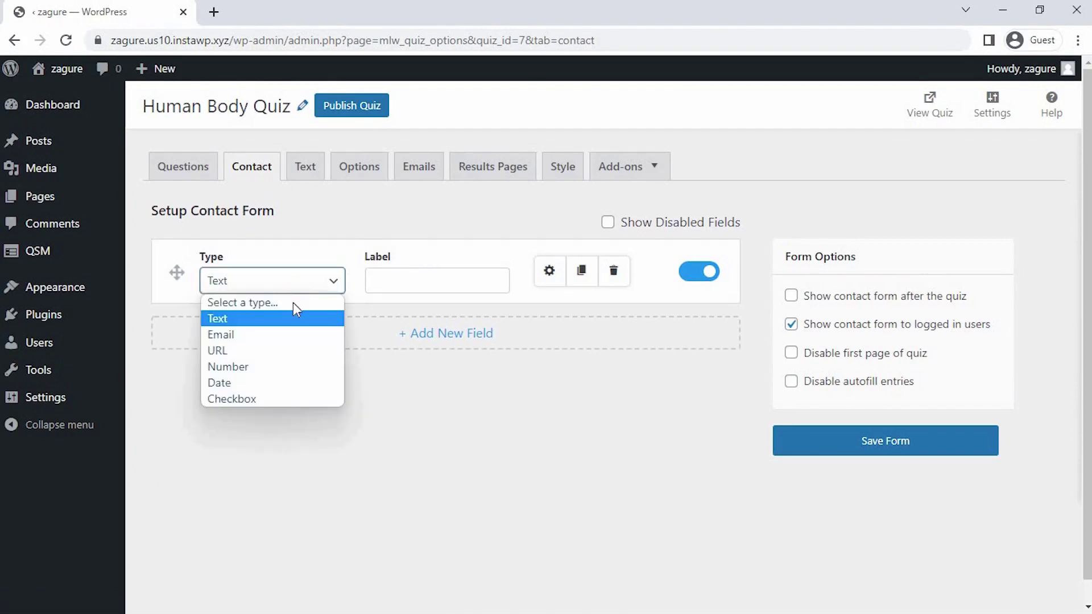
{"action": "left_click", "coordinate": [293, 323]}
{"action": "left_click", "coordinate": [393, 286]}
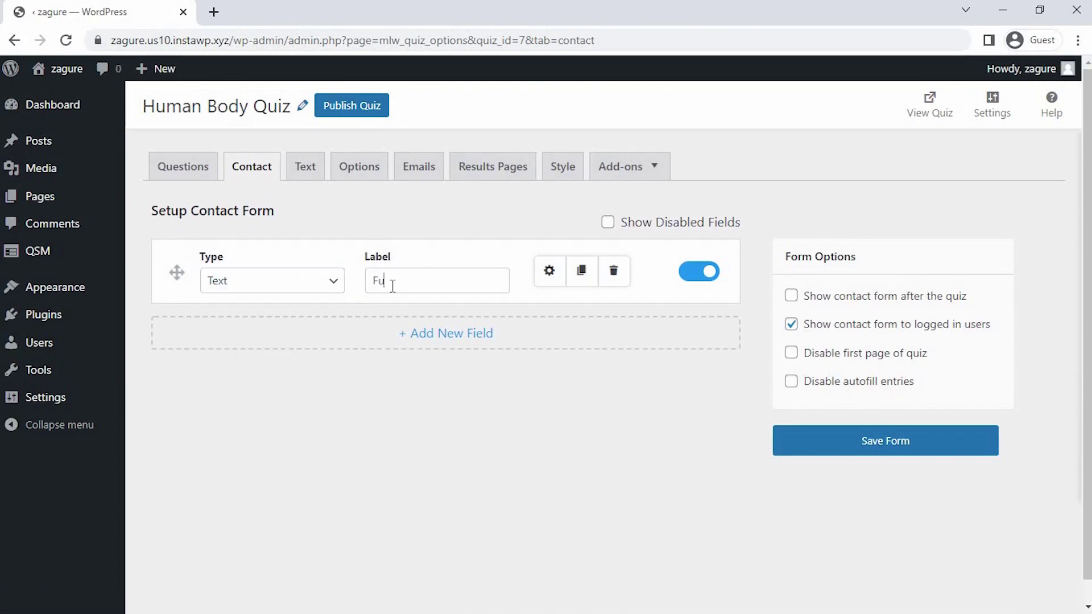
{"action": "type", "text": "Full Name"}
{"action": "left_click", "coordinate": [549, 271]}
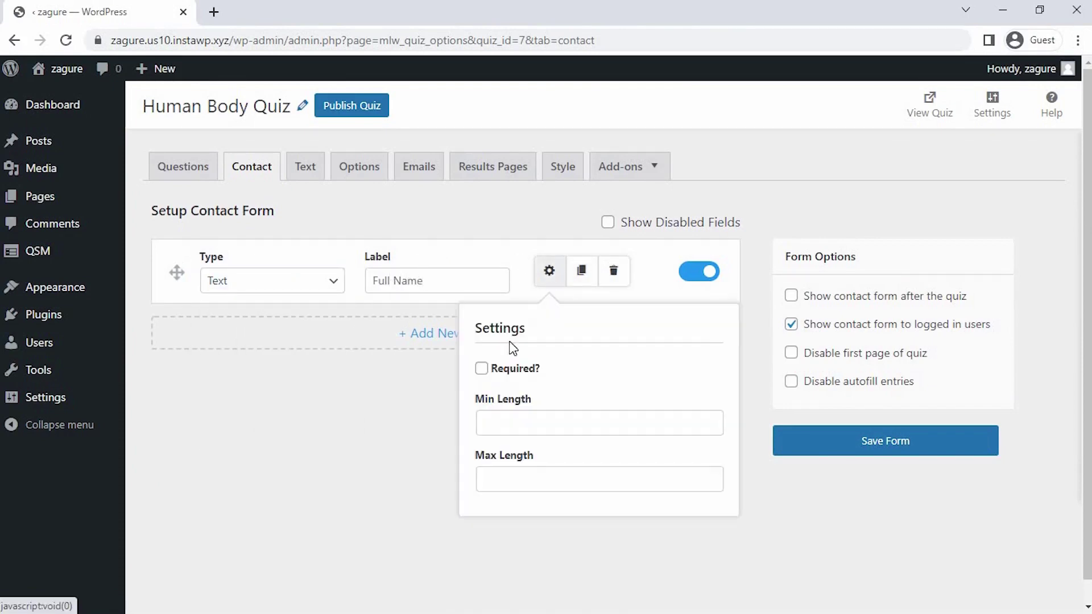
{"action": "left_click", "coordinate": [482, 368]}
{"action": "left_click", "coordinate": [547, 278]}
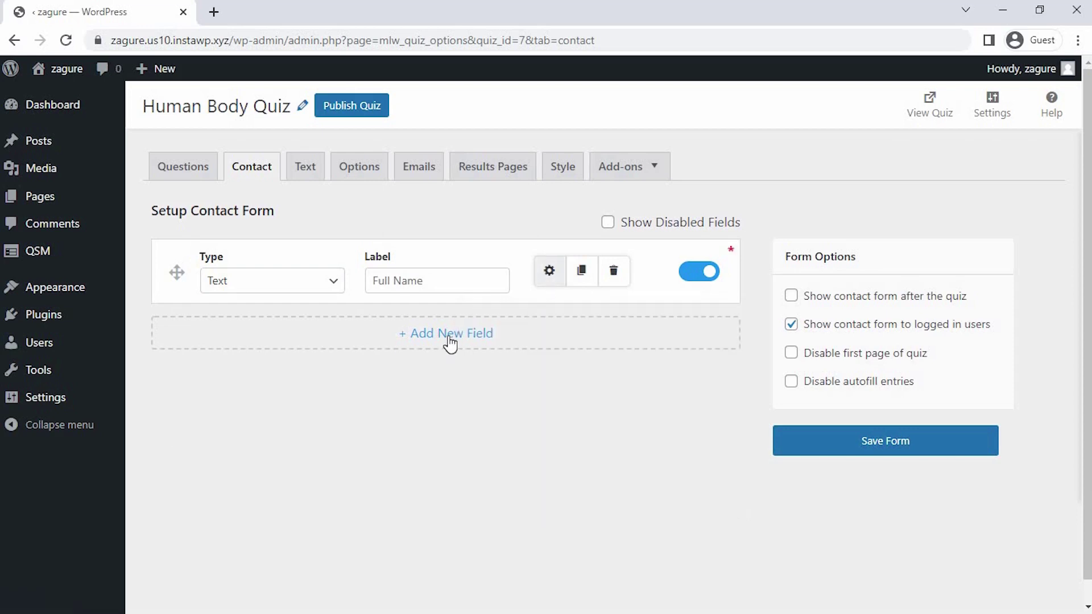
- Add a required Date field labelled "Date" to the contact form and save the form
{"action": "left_click", "coordinate": [450, 334]}
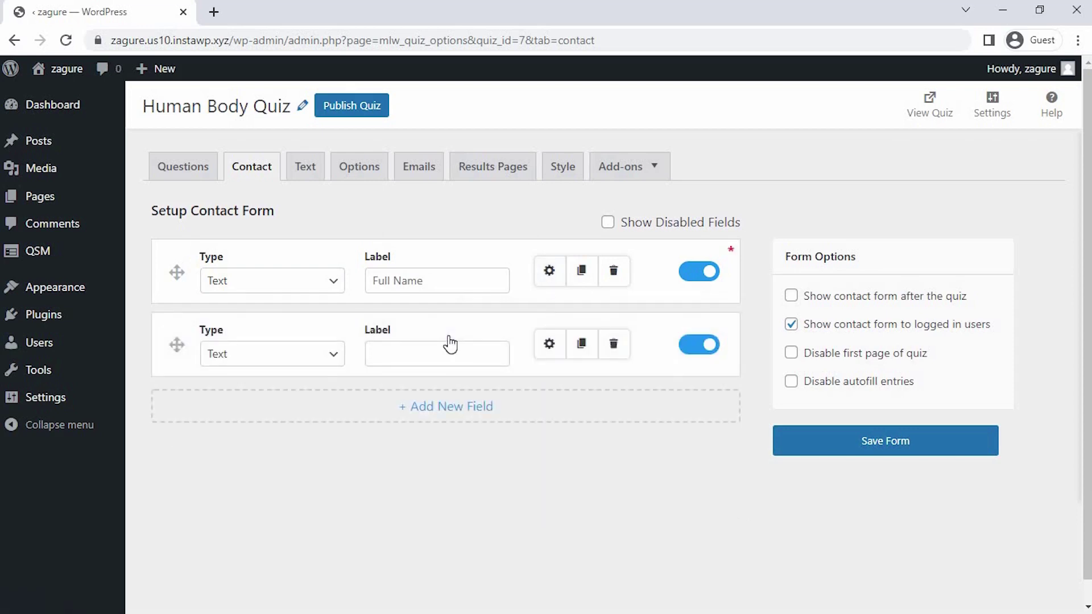
{"action": "left_click", "coordinate": [323, 357]}
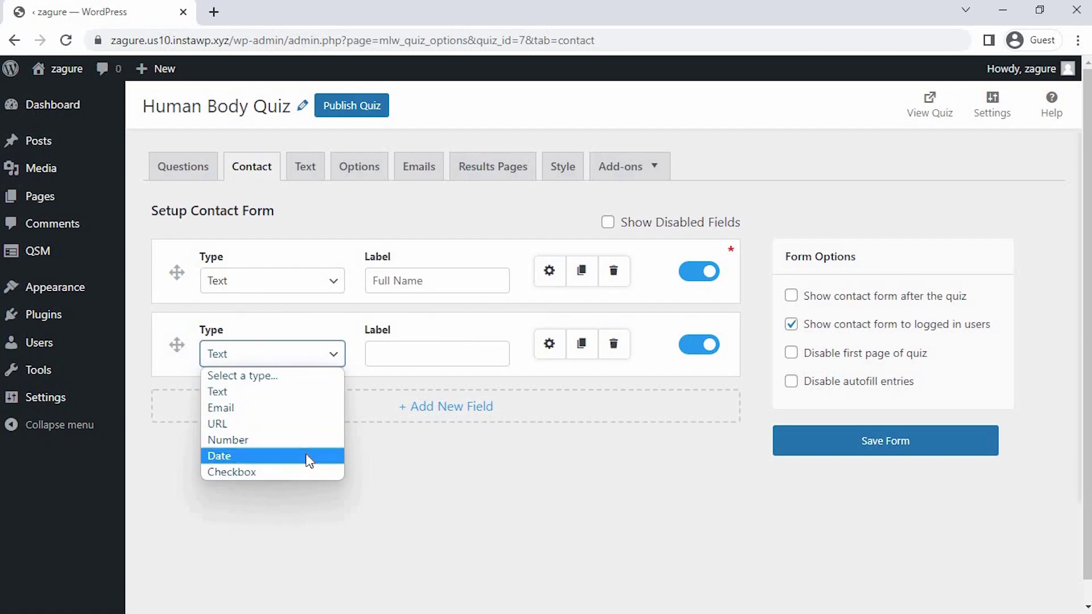
{"action": "left_click", "coordinate": [309, 456]}
{"action": "left_click", "coordinate": [420, 360]}
{"action": "type", "text": "Date"}
{"action": "left_click", "coordinate": [547, 344]}
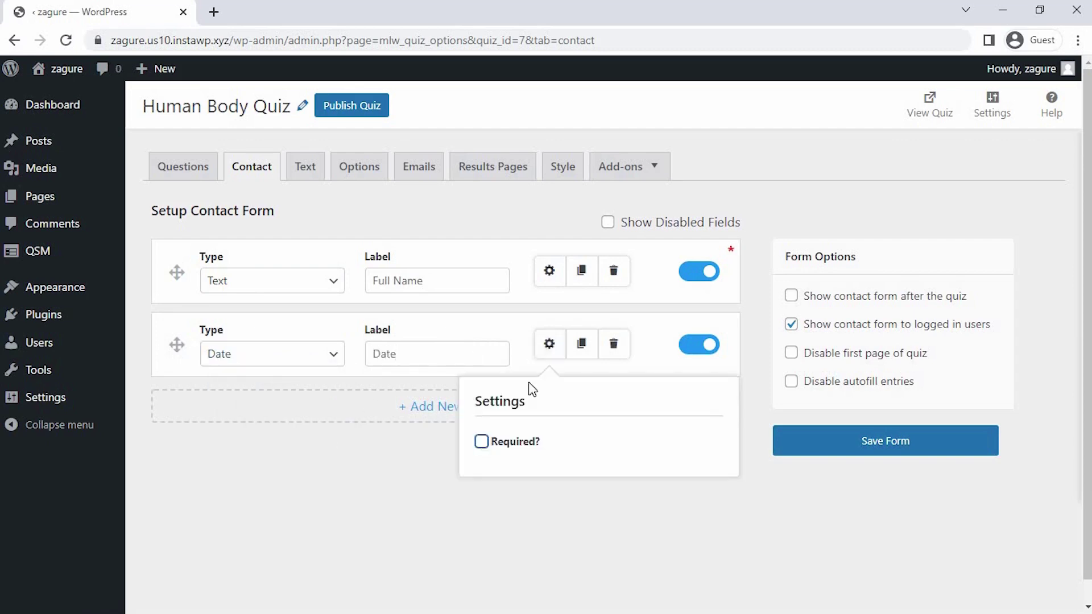
{"action": "left_click", "coordinate": [483, 441]}
{"action": "left_click", "coordinate": [839, 446]}
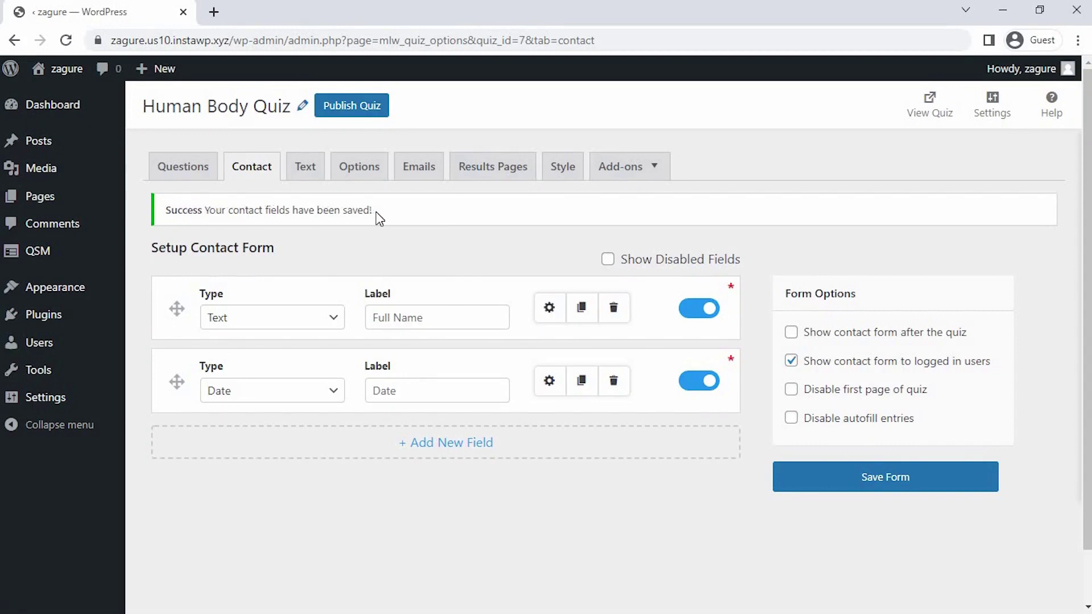
- Add a condition to the results page so it shows when the quiz's total points earned is greater than 20
{"action": "left_click", "coordinate": [502, 161]}
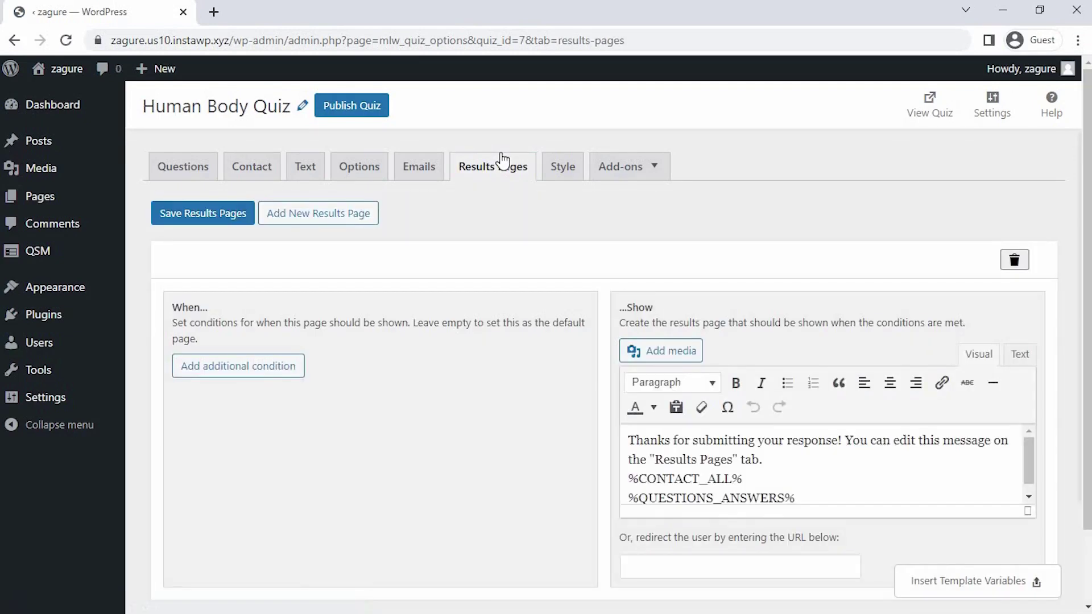
{"action": "left_click", "coordinate": [270, 367]}
{"action": "left_click", "coordinate": [267, 368]}
{"action": "left_click", "coordinate": [275, 382]}
{"action": "left_click", "coordinate": [365, 370]}
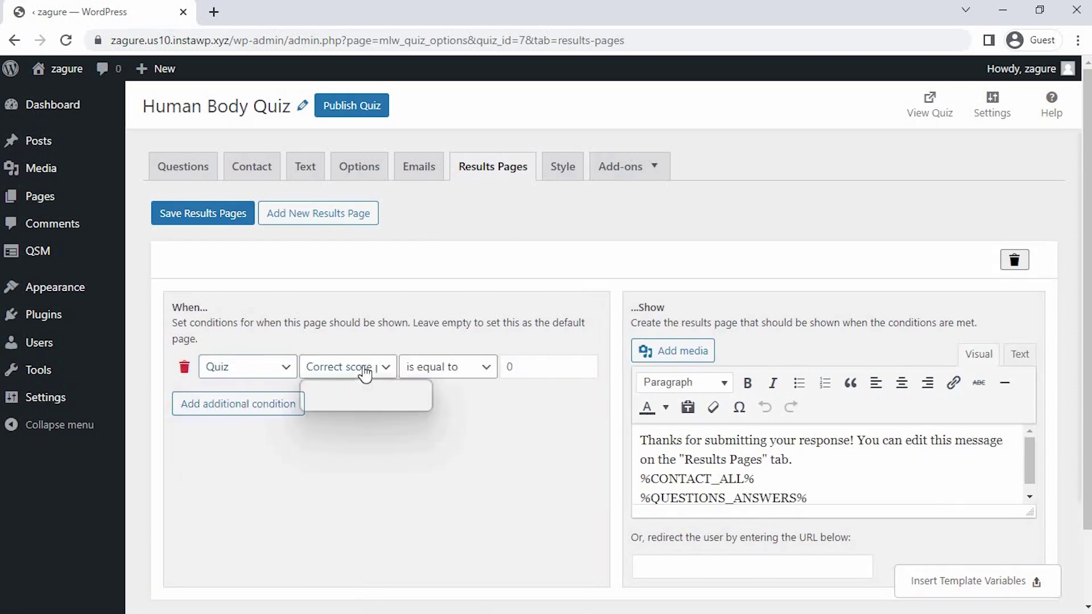
{"action": "left_click", "coordinate": [364, 392]}
{"action": "left_click", "coordinate": [423, 367]}
{"action": "left_click", "coordinate": [432, 437]}
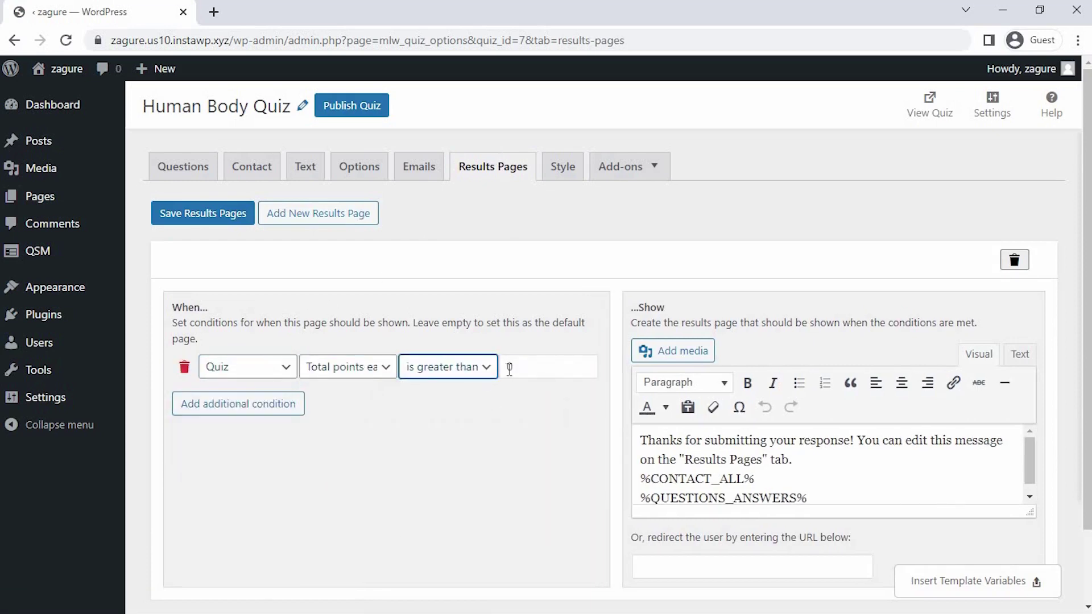
{"action": "left_click", "coordinate": [509, 369]}
{"action": "type", "text": "20"}
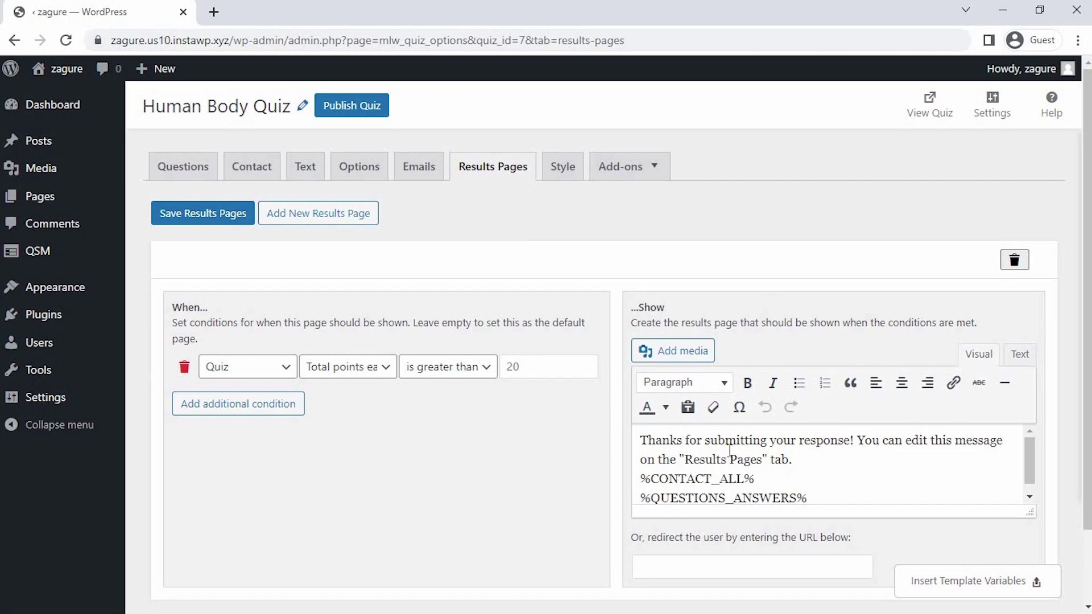
- Insert the %USER_NAME% template variable after "Thanks" in the results page message
{"action": "left_click", "coordinate": [926, 573]}
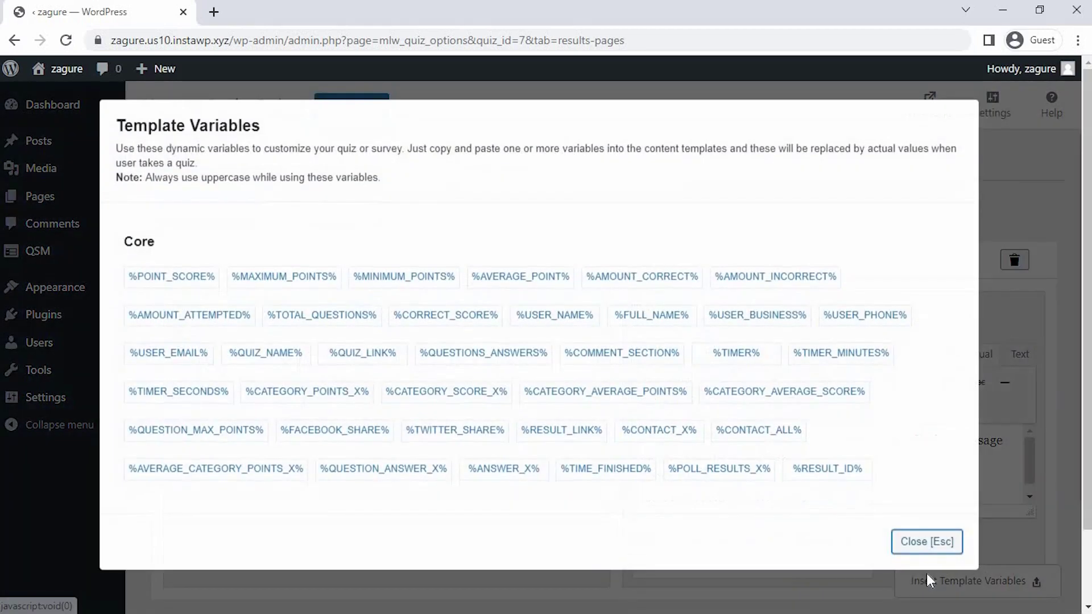
{"action": "left_click", "coordinate": [545, 323]}
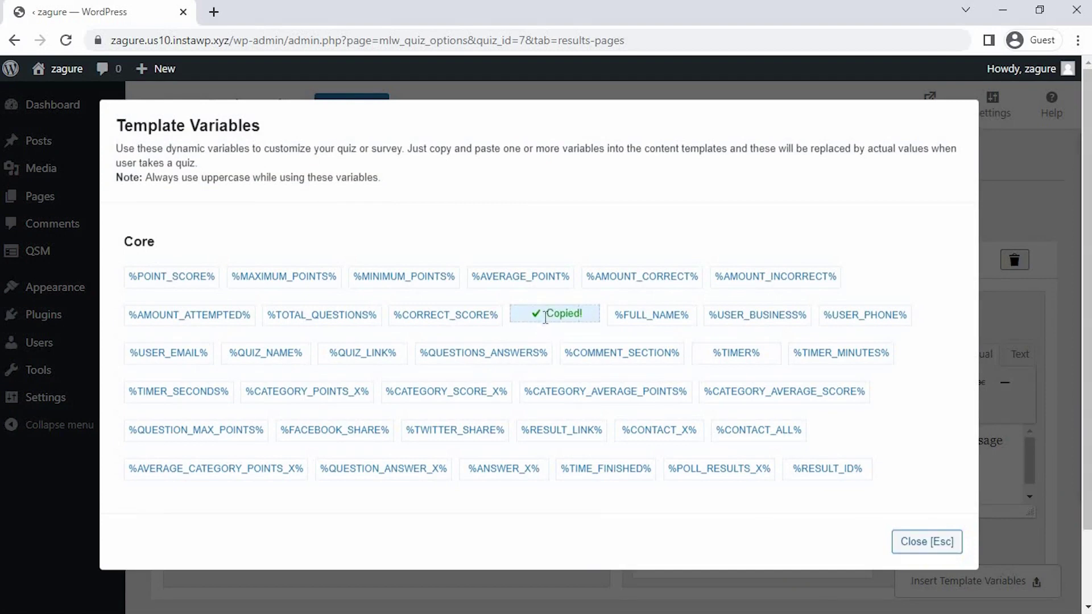
{"action": "left_click", "coordinate": [912, 543]}
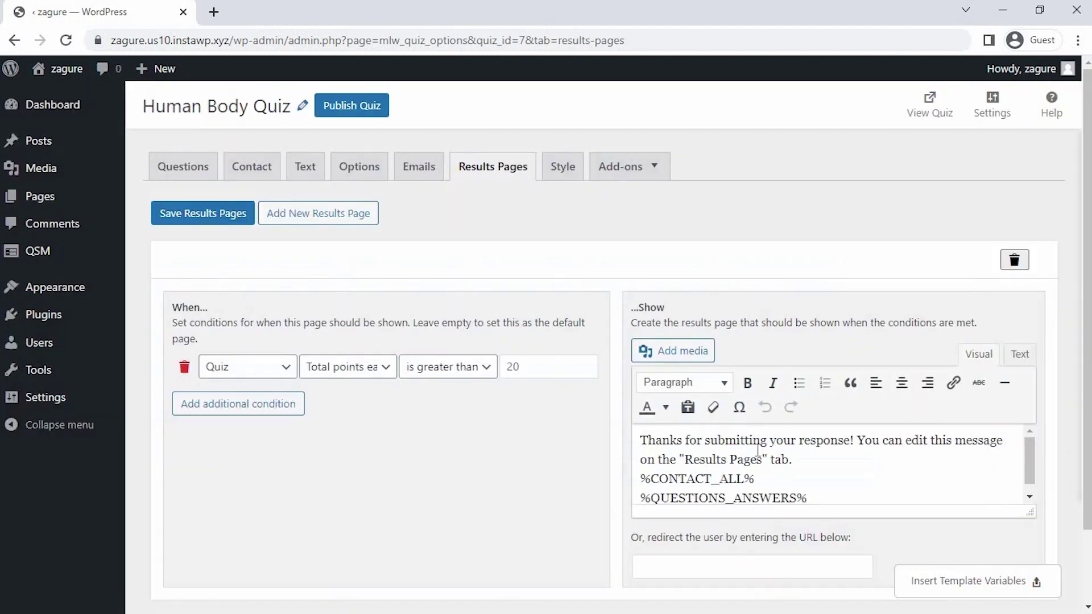
{"action": "left_click", "coordinate": [681, 439]}
{"action": "key", "text": "ctrl+v"}
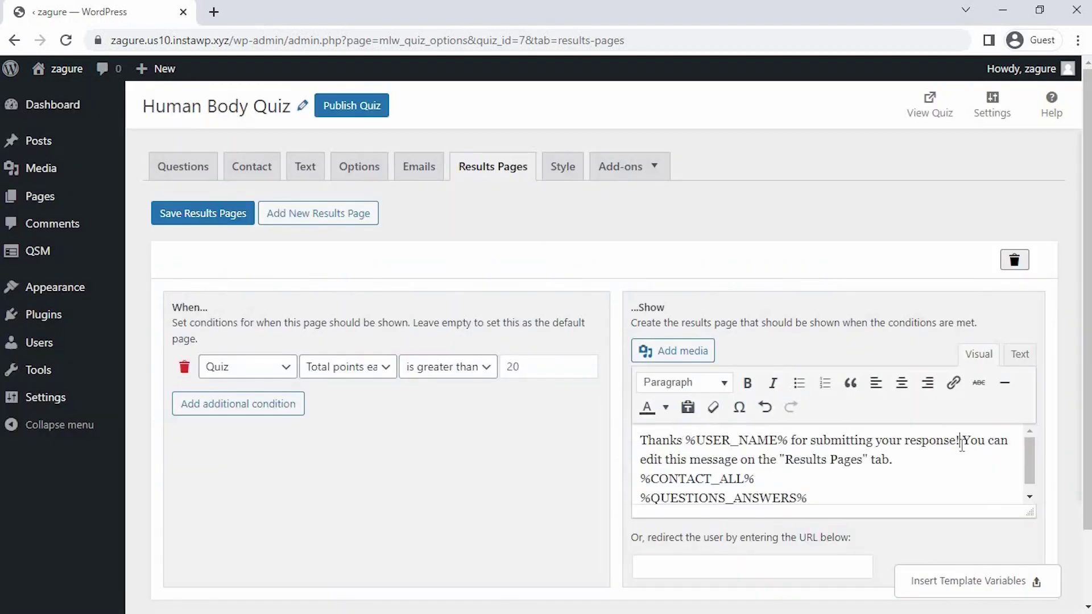
- Remove the text following the thank-you sentence, add %CERTIFICATE_LINK% below it, and save the results page
{"action": "left_click_drag", "start_coordinate": [960, 440], "coordinate": [961, 477]}
{"action": "key", "text": "BackSpace"}
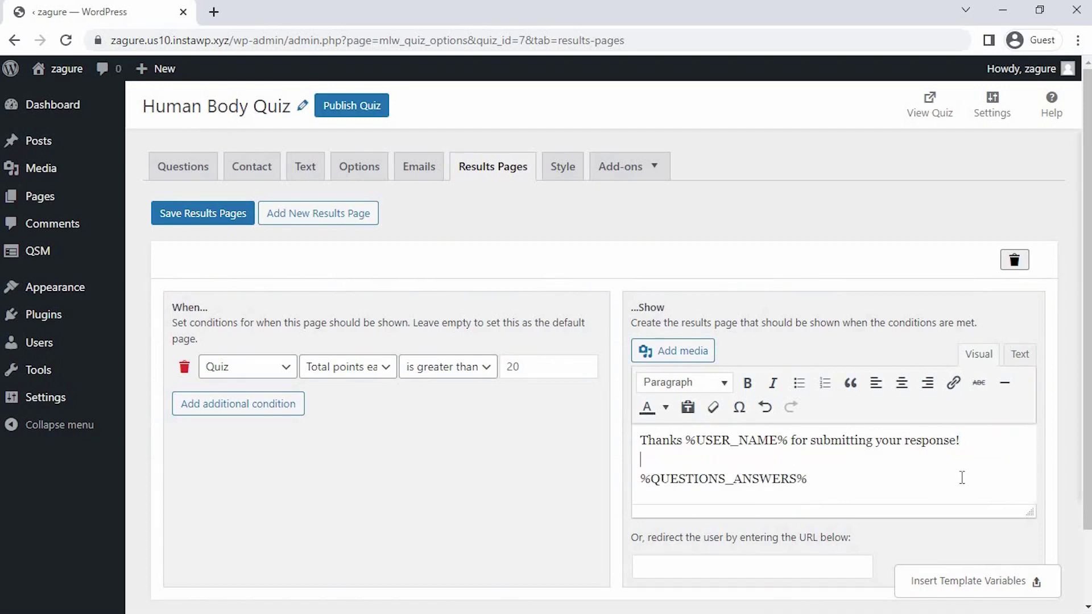
{"action": "key", "text": "Return"}
{"action": "key", "text": "Return"}
{"action": "left_click", "coordinate": [749, 479]}
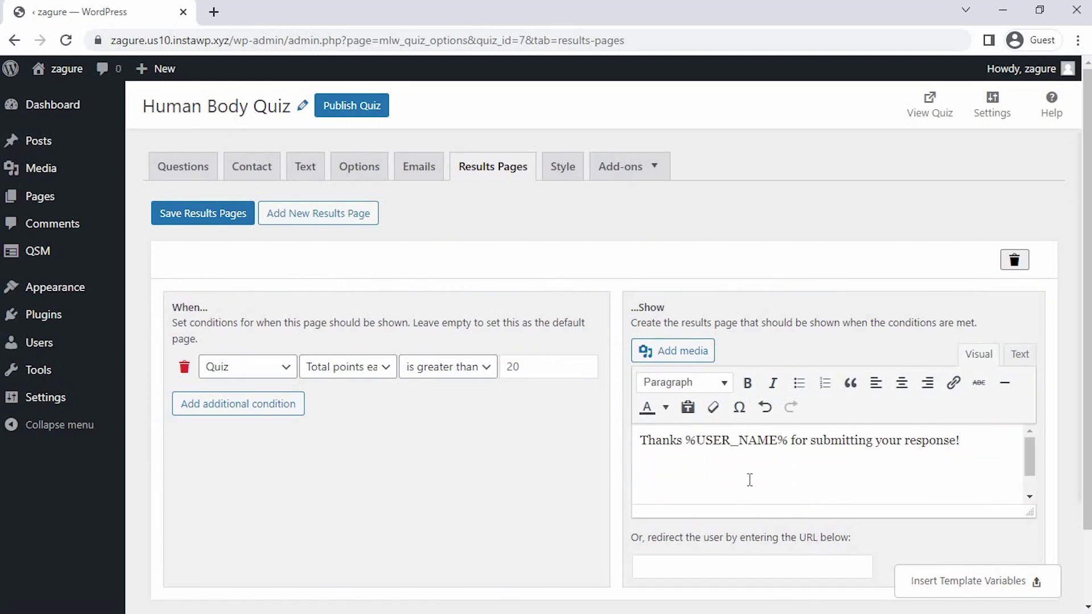
{"action": "type", "text": "%CERTIFICATE_LINK%"}
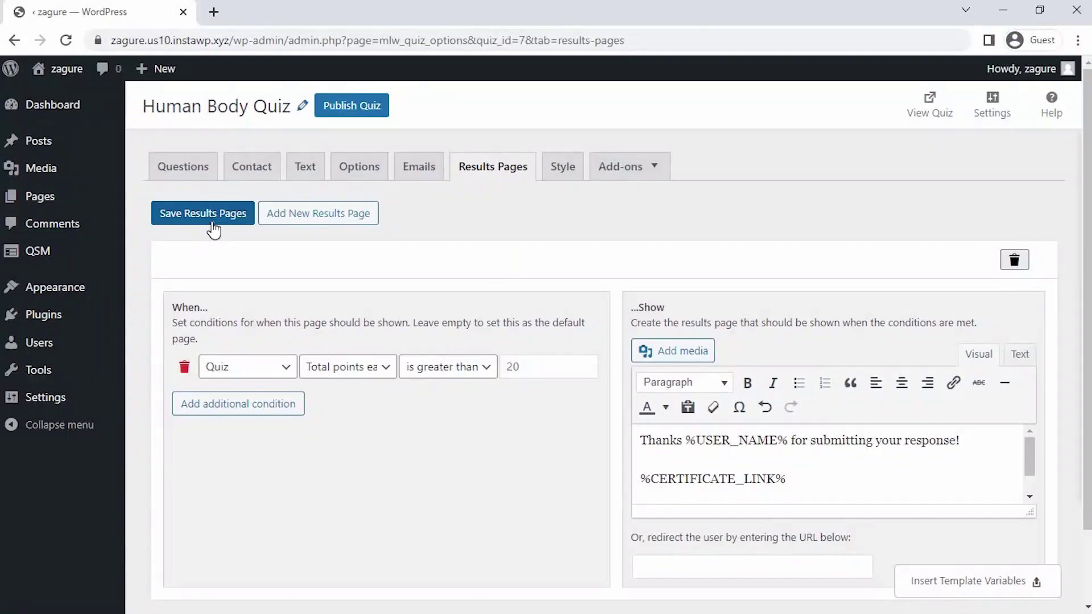
{"action": "left_click", "coordinate": [212, 221]}
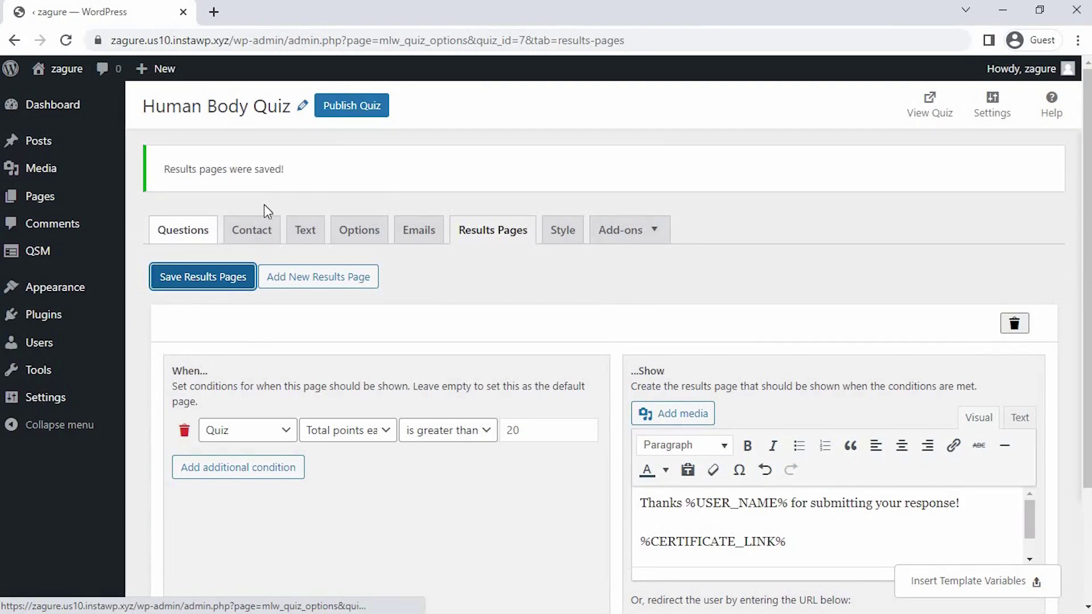
- Enable certificates for this quiz in the Certificate add-on and set the certificate title to "Certificate of ACHIEVEMENT"
{"action": "left_click", "coordinate": [626, 230]}
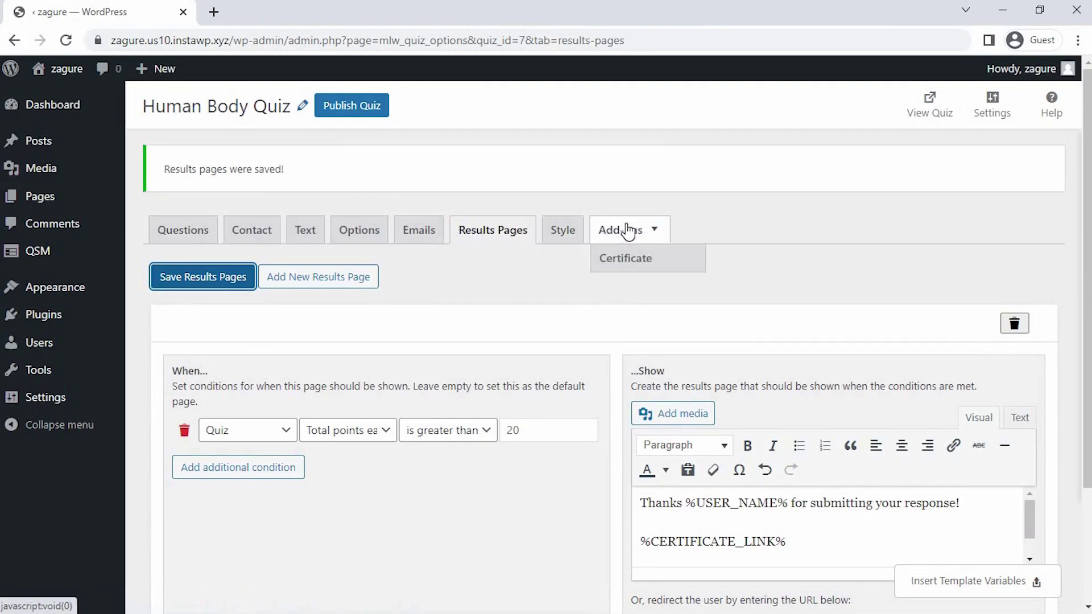
{"action": "left_click", "coordinate": [631, 262]}
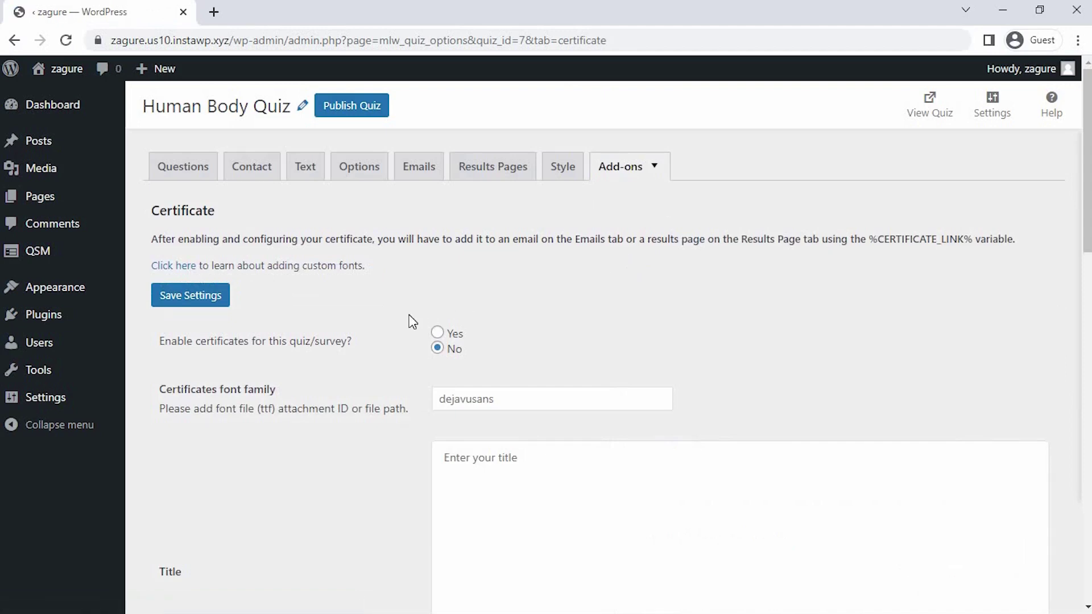
{"action": "left_click", "coordinate": [437, 333]}
{"action": "scroll", "coordinate": [438, 340], "scroll_direction": "down", "scroll_amount": 2}
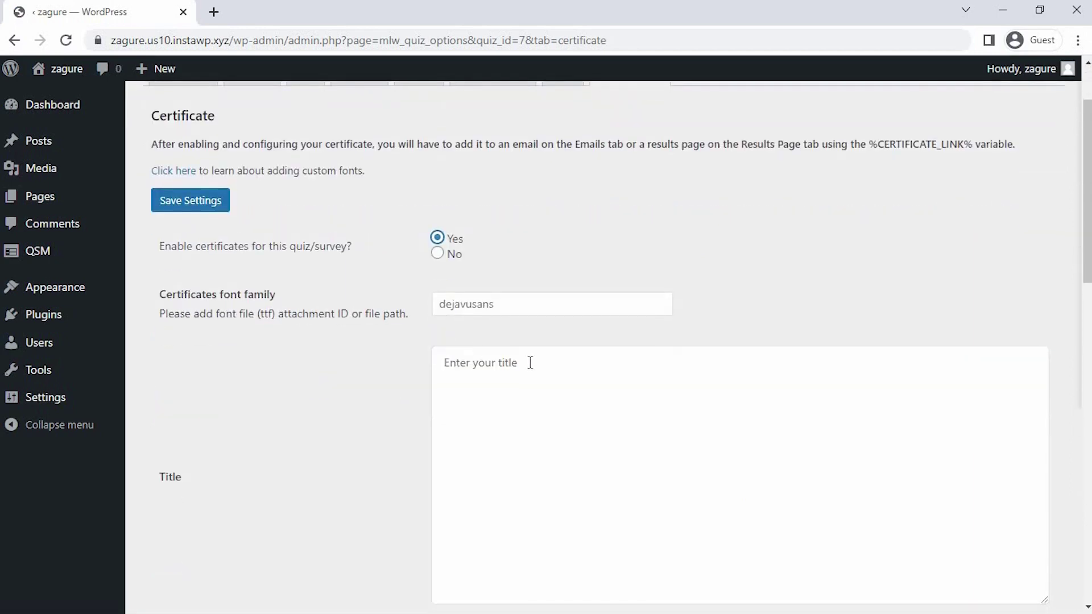
{"action": "left_click_drag", "start_coordinate": [526, 365], "coordinate": [401, 362]}
{"action": "key", "text": "BackSpace"}
{"action": "type", "text": "Certificate of ACHIEVEMENT"}
- Replace the certificate's placeholder content with "Awarded to %USER_NAME%"
{"action": "scroll", "coordinate": [401, 360], "scroll_direction": "down", "scroll_amount": 4}
{"action": "triple_click", "coordinate": [444, 441]}
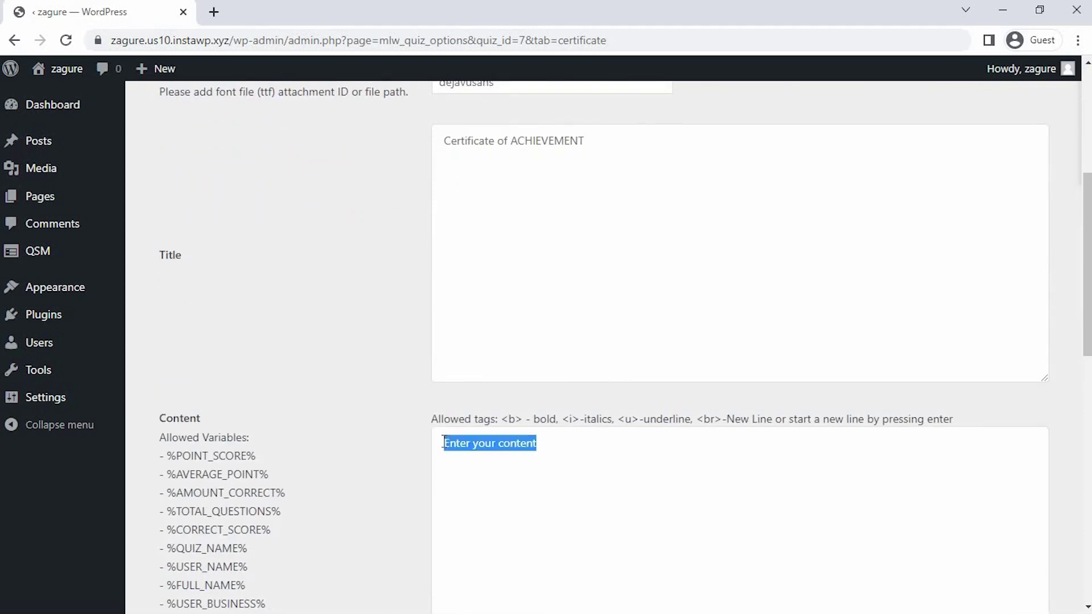
{"action": "key", "text": "BackSpace"}
{"action": "type", "text": "Awarded to"}
{"action": "scroll", "coordinate": [397, 438], "scroll_direction": "down", "scroll_amount": 2}
{"action": "left_click_drag", "start_coordinate": [165, 476], "coordinate": [248, 477]}
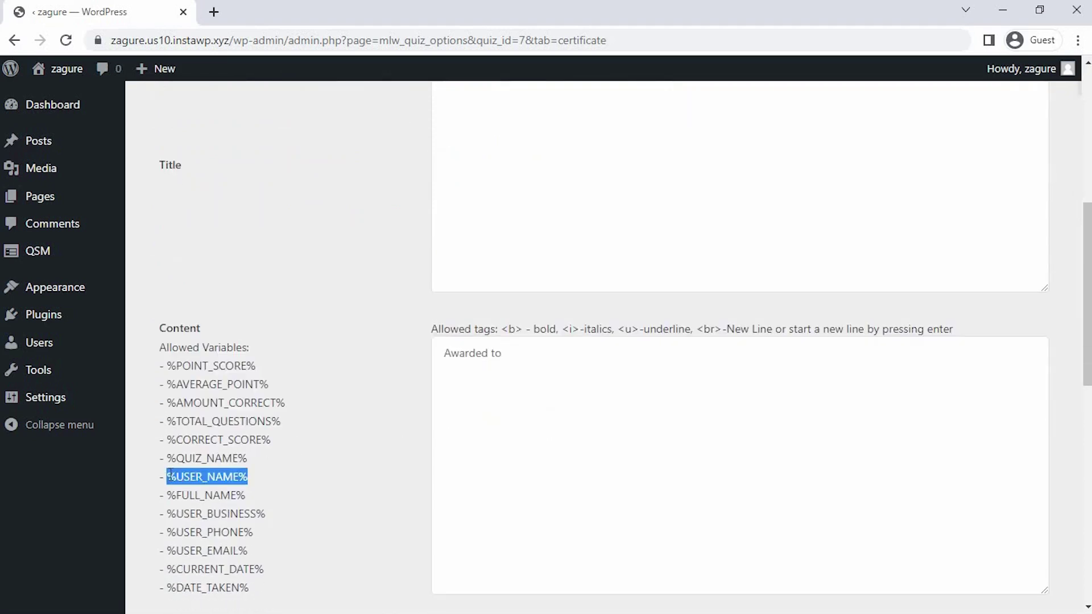
{"action": "left_click", "coordinate": [515, 357]}
{"action": "key", "text": "ctrl+v"}
- Extend the certificate content with "for superior Achievement in %QUIZ_NAME%" after the user name variable
{"action": "type", "text": "for superior Aci"}
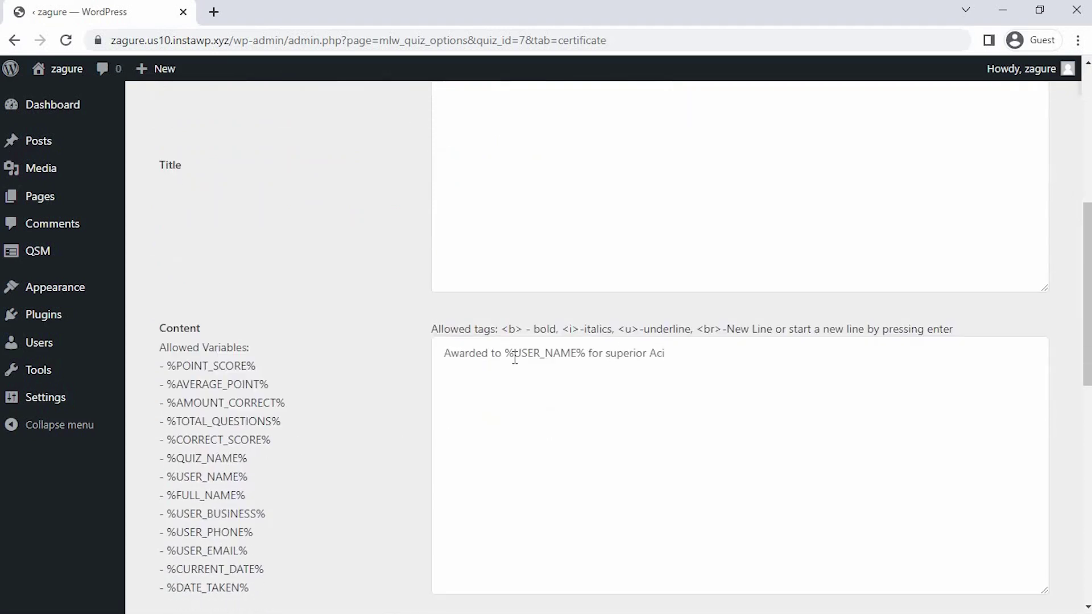
{"action": "key", "text": "BackSpace"}
{"action": "type", "text": "hievement in"}
{"action": "left_click_drag", "start_coordinate": [166, 458], "coordinate": [247, 458]}
{"action": "key", "text": "ctrl+c"}
{"action": "left_click", "coordinate": [743, 358]}
{"action": "key", "text": "ctrl+v"}
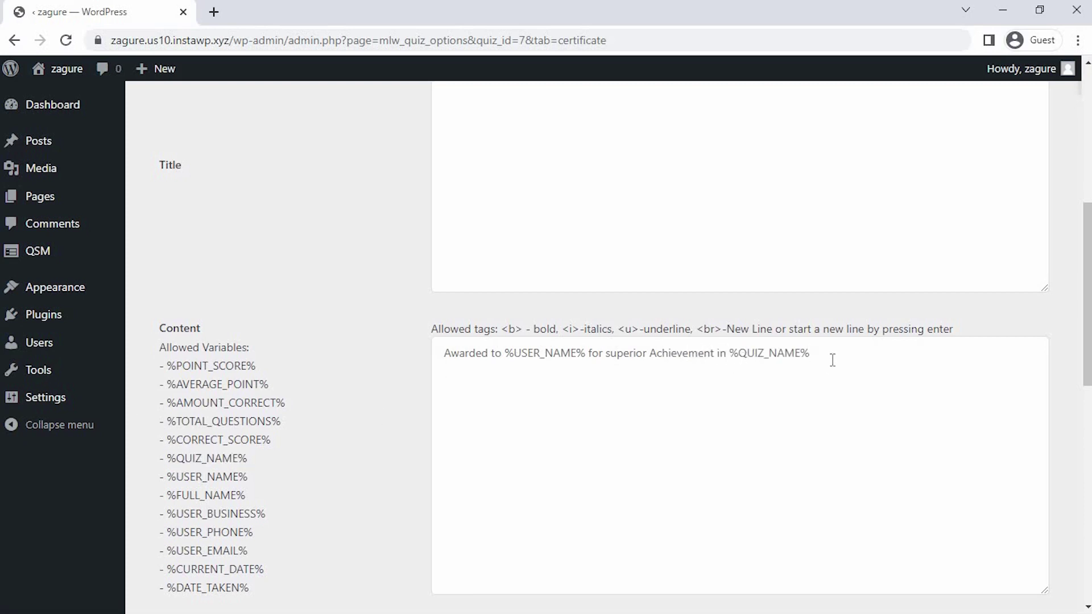
- Add a separate line reading "You got %POINT_SCORE% out of 30." below the award sentence in the certificate content
{"action": "key", "text": "Return"}
{"action": "key", "text": "Return"}
{"action": "type", "text": "You got"}
{"action": "left_click_drag", "start_coordinate": [259, 365], "coordinate": [166, 365]}
{"action": "key", "text": "ctrl+c"}
{"action": "left_click", "coordinate": [511, 382]}
{"action": "key", "text": "ctrl+v"}
{"action": "type", "text": "out "}
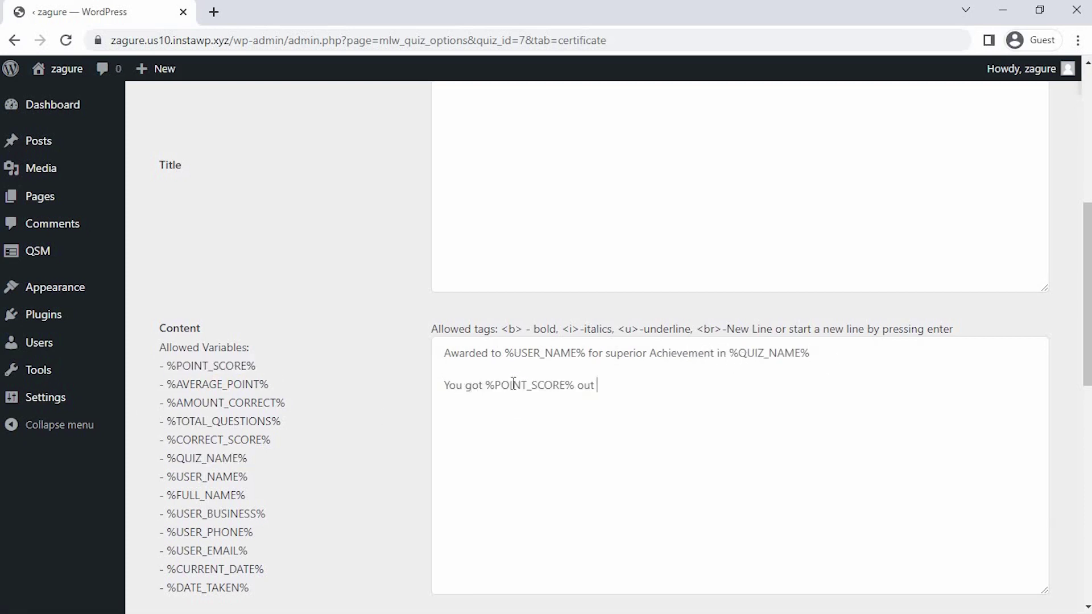
{"action": "type", "text": "of 30."}
- Capitalize the word "Superior" in the certificate's award sentence
{"action": "left_click", "coordinate": [612, 353]}
{"action": "key", "text": "BackSpace"}
{"action": "type", "text": "S"}
{"action": "left_click", "coordinate": [641, 376]}
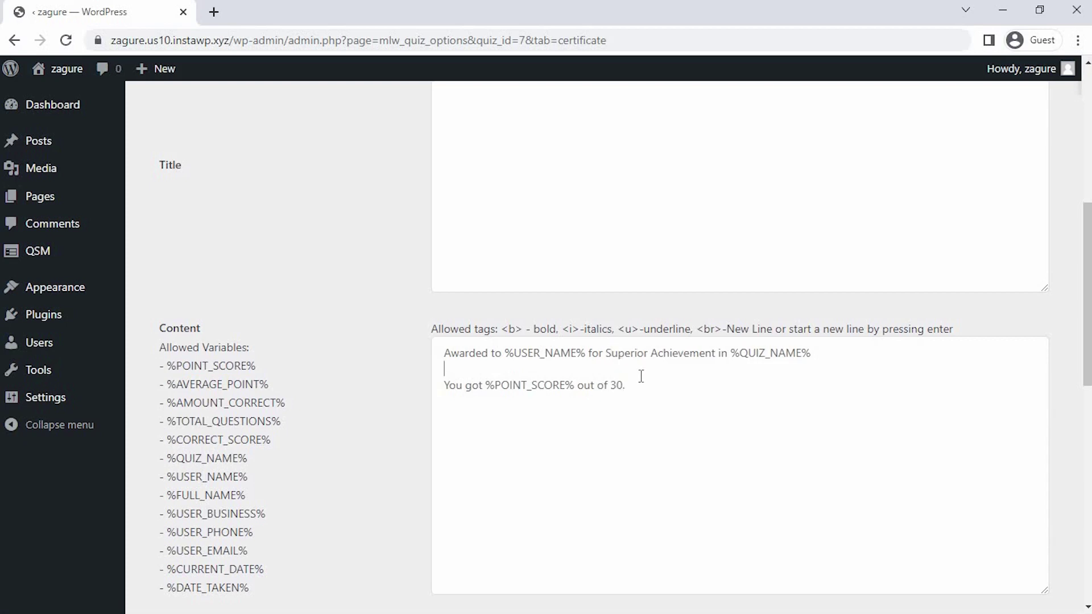
- Copy the file URL of the white and green certificate background image from the Media Library
{"action": "scroll", "coordinate": [640, 376], "scroll_direction": "down", "scroll_amount": 7}
{"action": "left_click", "coordinate": [488, 349]}
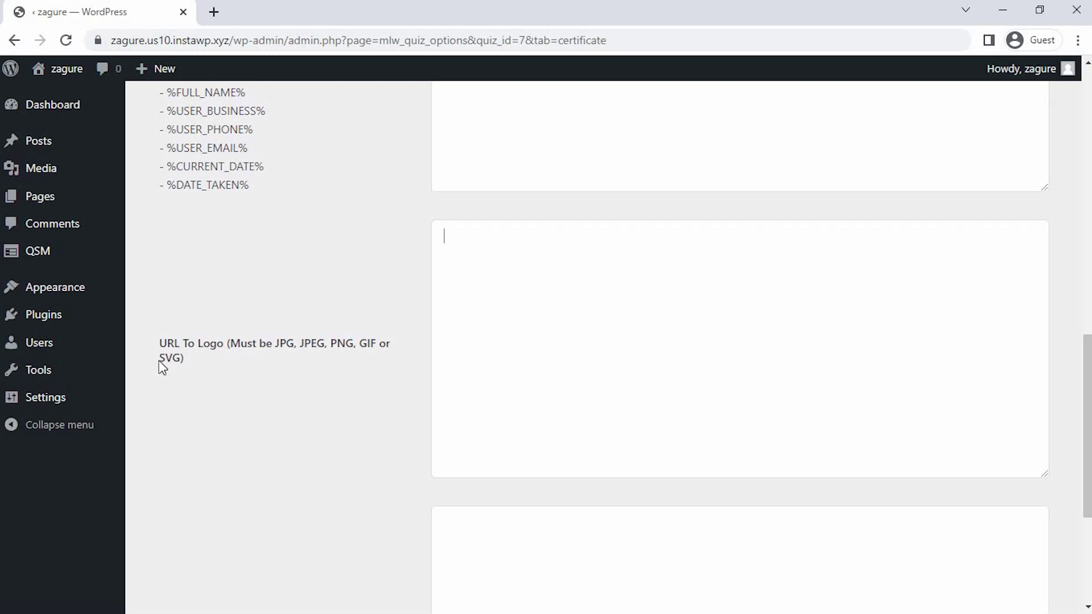
{"action": "scroll", "coordinate": [436, 356], "scroll_direction": "down", "scroll_amount": 5}
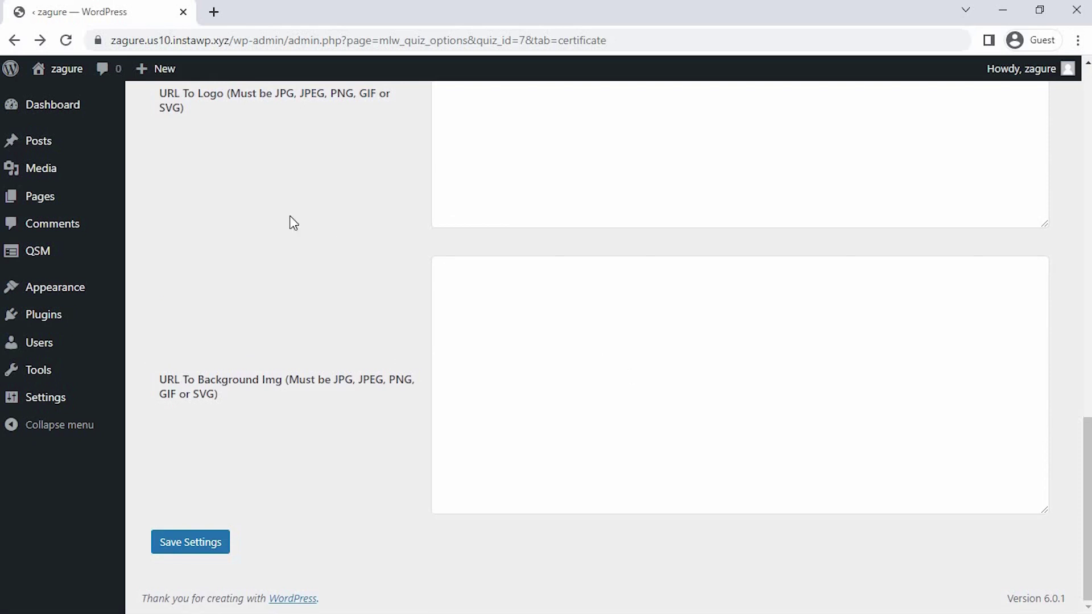
{"action": "mouse_move", "coordinate": [75, 171]}
{"action": "left_click", "coordinate": [182, 177]}
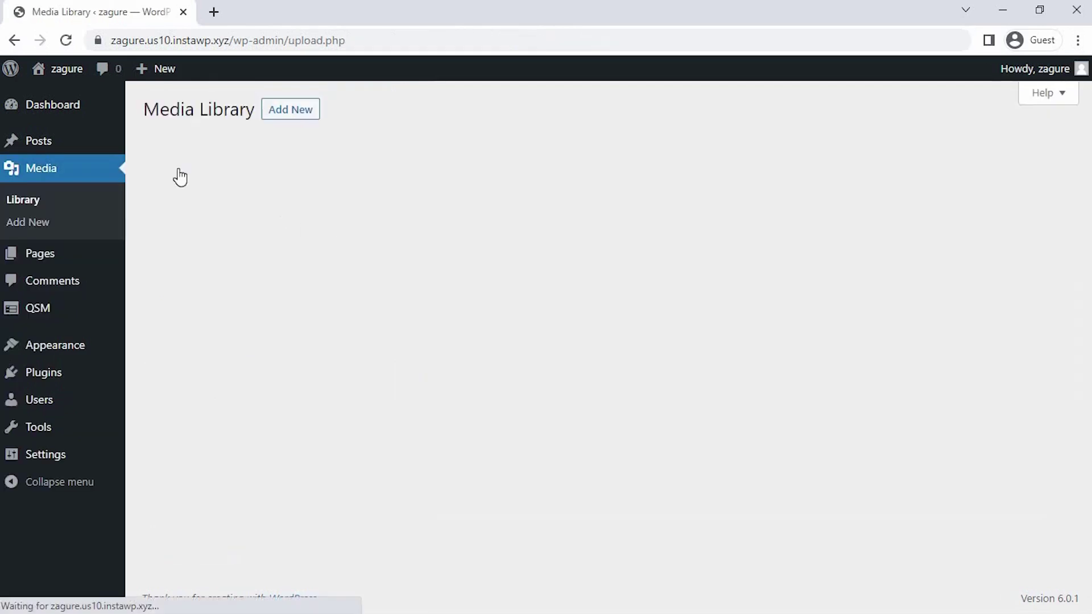
{"action": "left_click", "coordinate": [199, 283]}
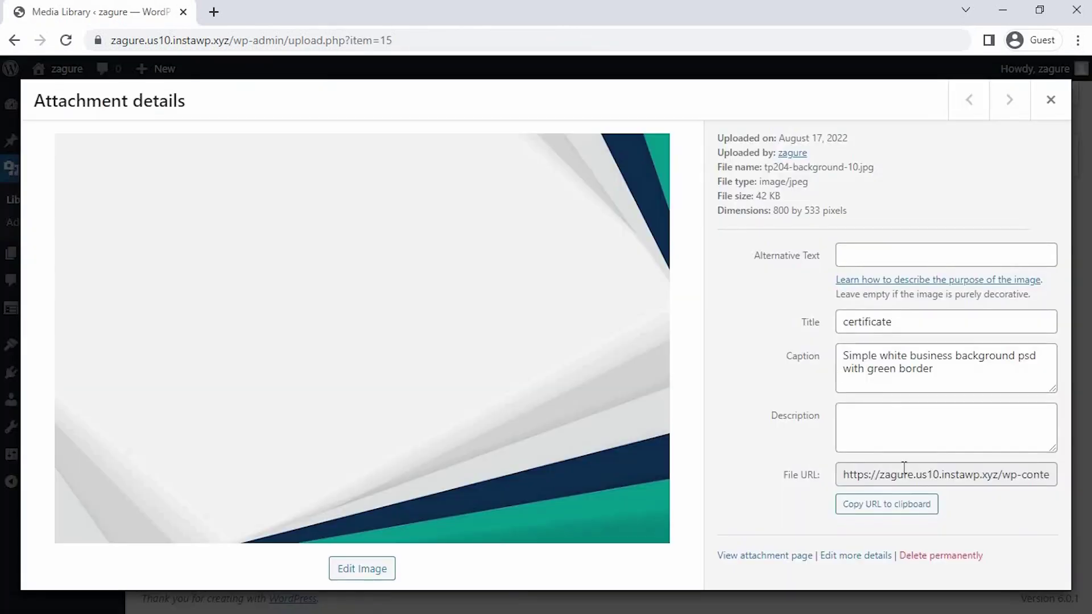
{"action": "left_click", "coordinate": [901, 509]}
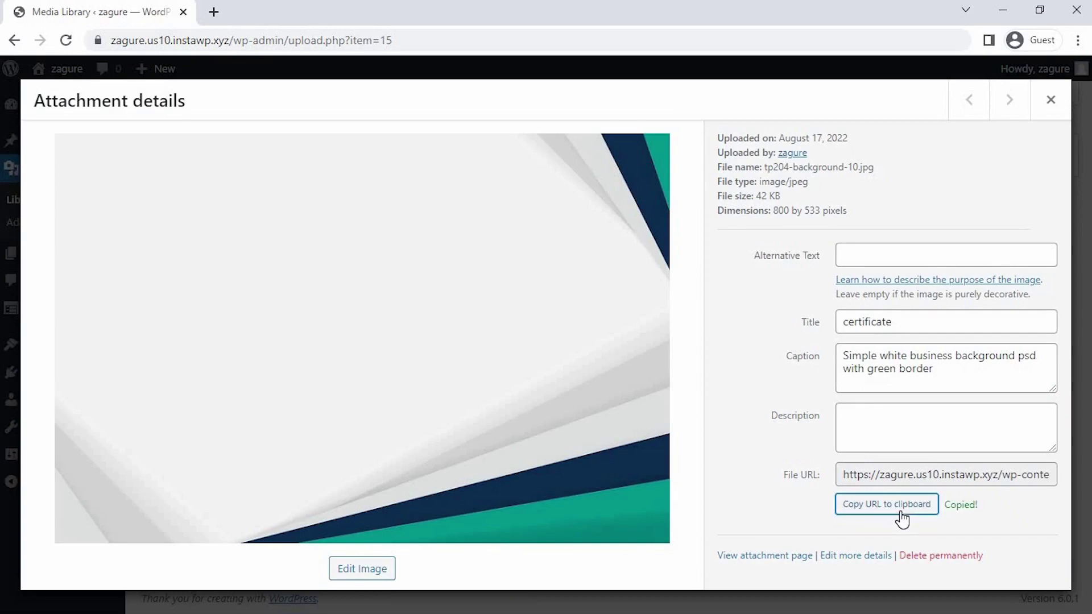
{"action": "left_click", "coordinate": [1049, 101]}
- Return to the quiz's certificate settings, paste the copied image URL as the background image, and save the settings
{"action": "left_click", "coordinate": [14, 41]}
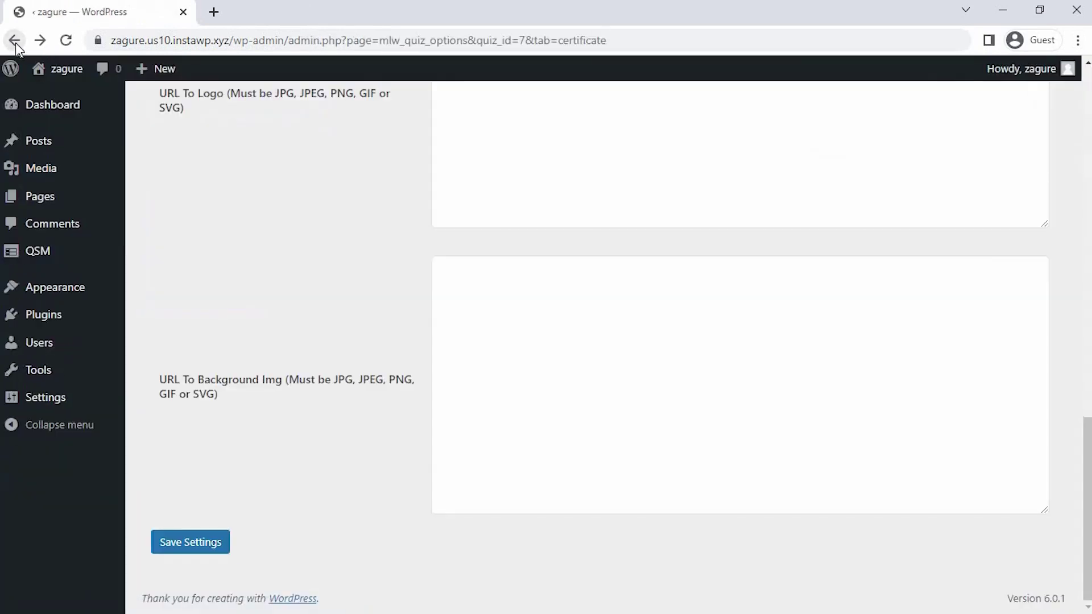
{"action": "key", "text": "ctrl+v"}
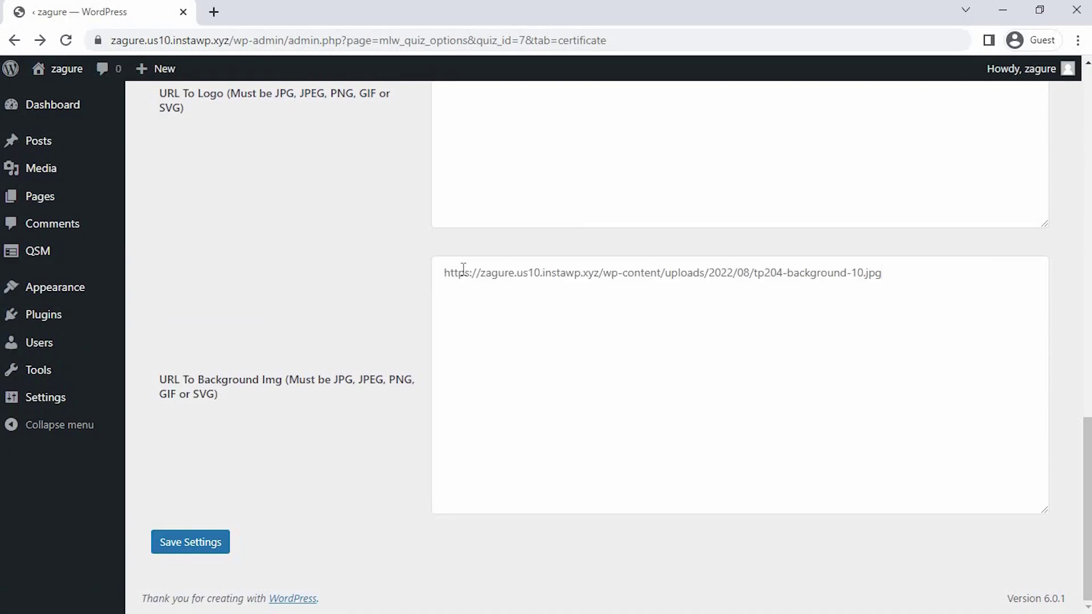
{"action": "scroll", "coordinate": [462, 268], "scroll_direction": "up", "scroll_amount": 15}
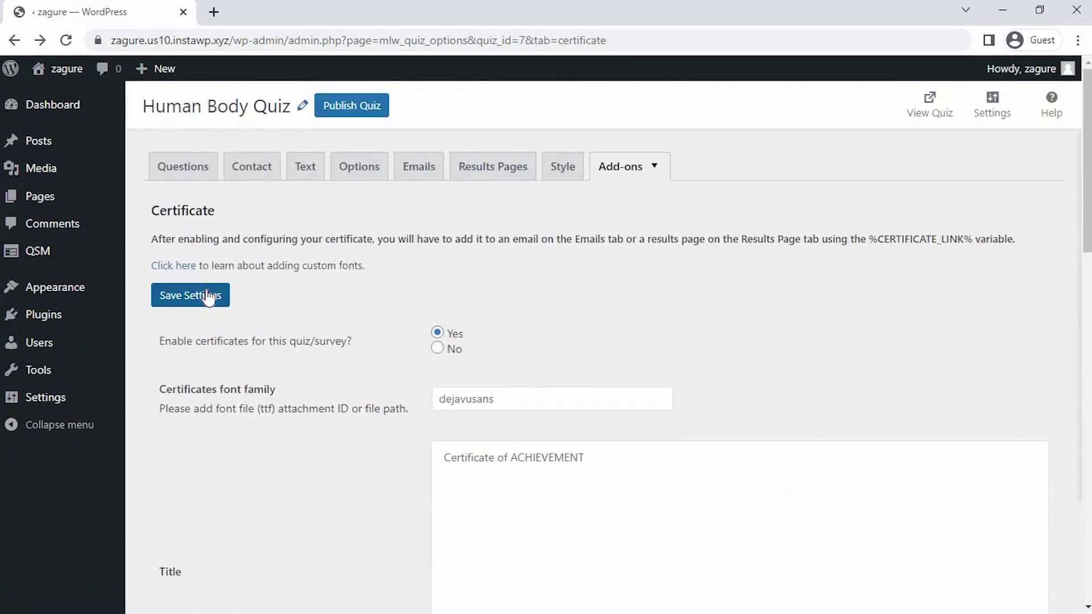
{"action": "left_click", "coordinate": [215, 288]}
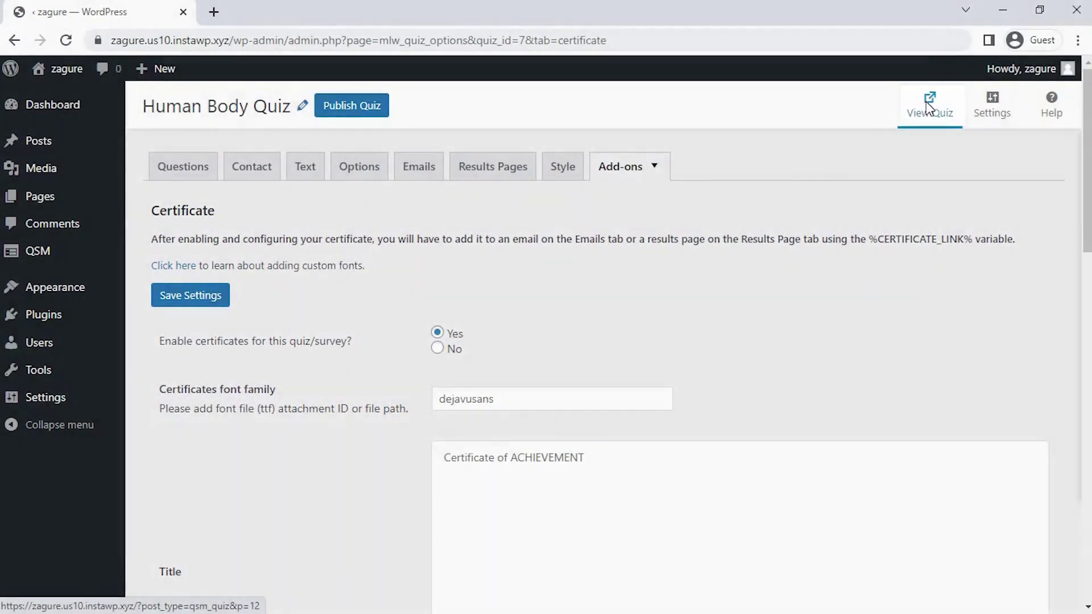
- View the live Human Body Quiz, enter the participant's full name, choose a date in August 2022, and continue to the first question
{"action": "left_click", "coordinate": [928, 108]}
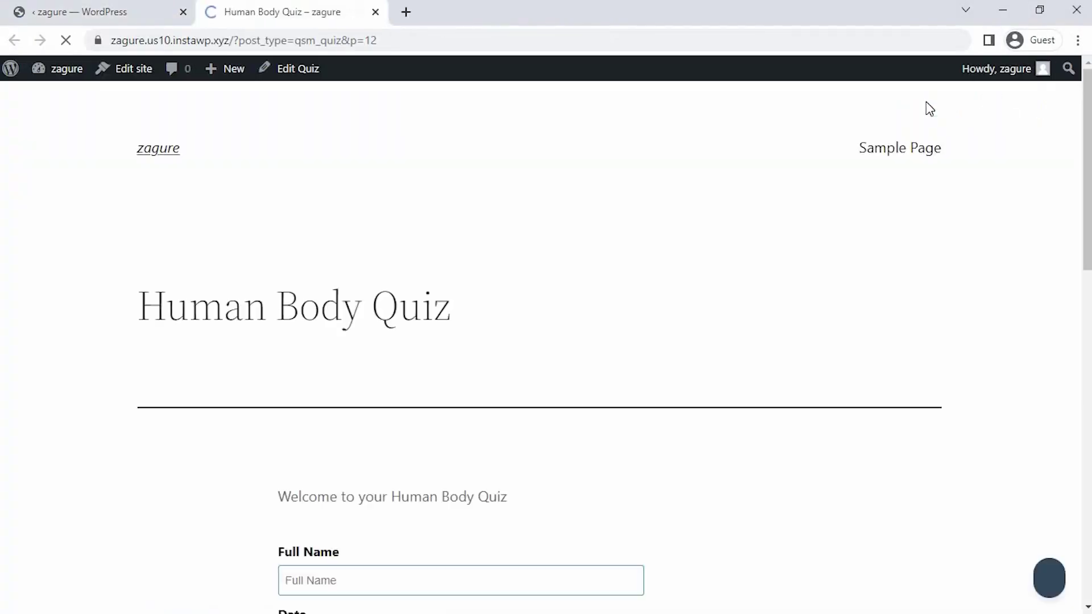
{"action": "scroll", "coordinate": [742, 422], "scroll_direction": "down", "scroll_amount": 3}
{"action": "type", "text": "Alex"}
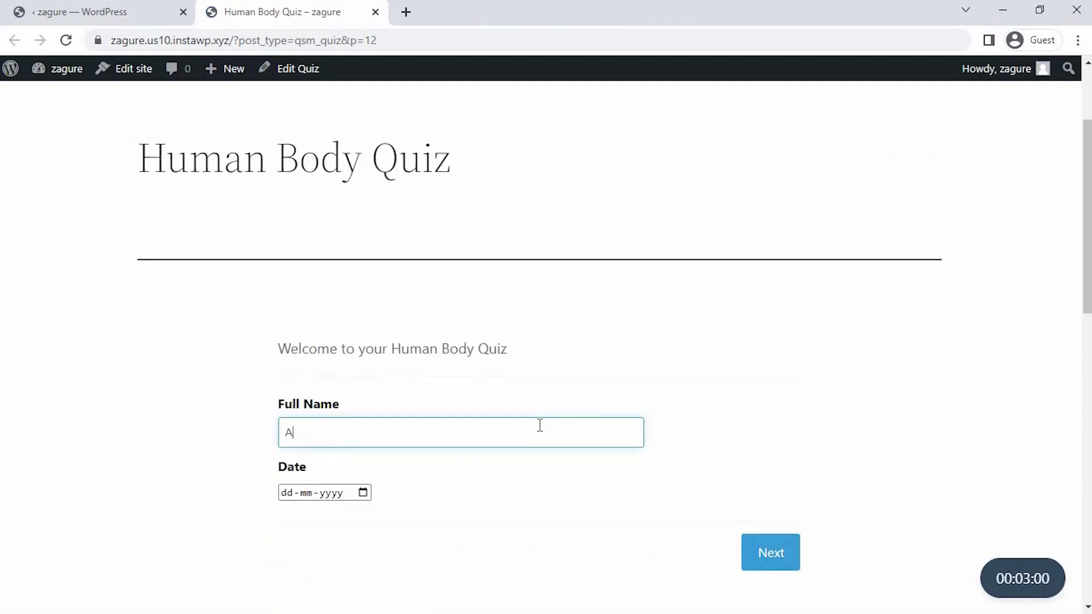
{"action": "left_click", "coordinate": [363, 494]}
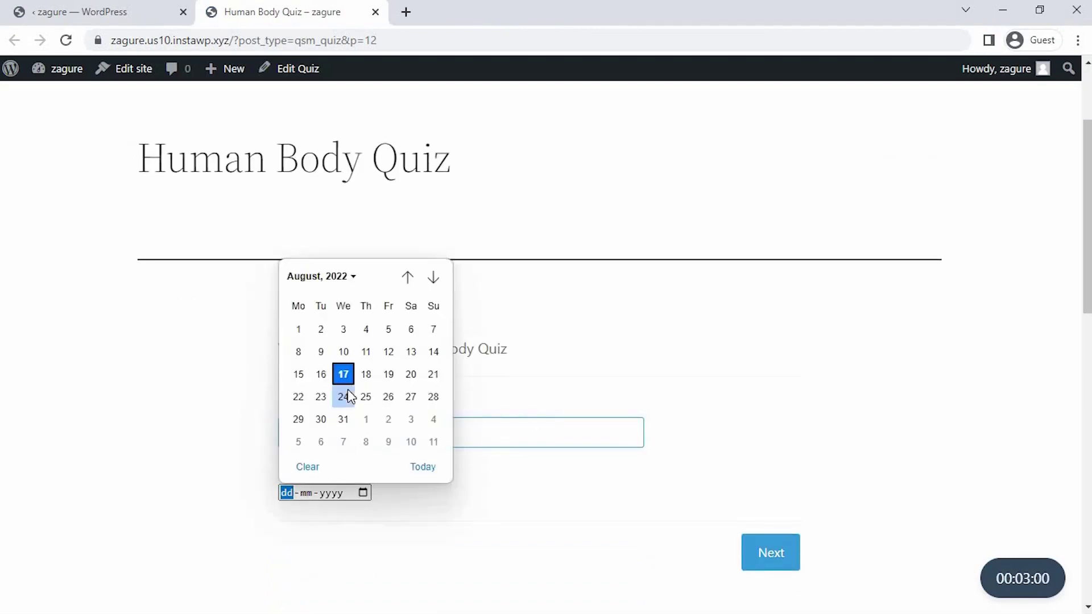
{"action": "left_click", "coordinate": [404, 376]}
{"action": "left_click", "coordinate": [763, 563]}
- Answer the quiz with 206 bones, Endoskeleton and 10 Pairs of ribs, and submit it
{"action": "scroll", "coordinate": [463, 329], "scroll_direction": "down", "scroll_amount": 2}
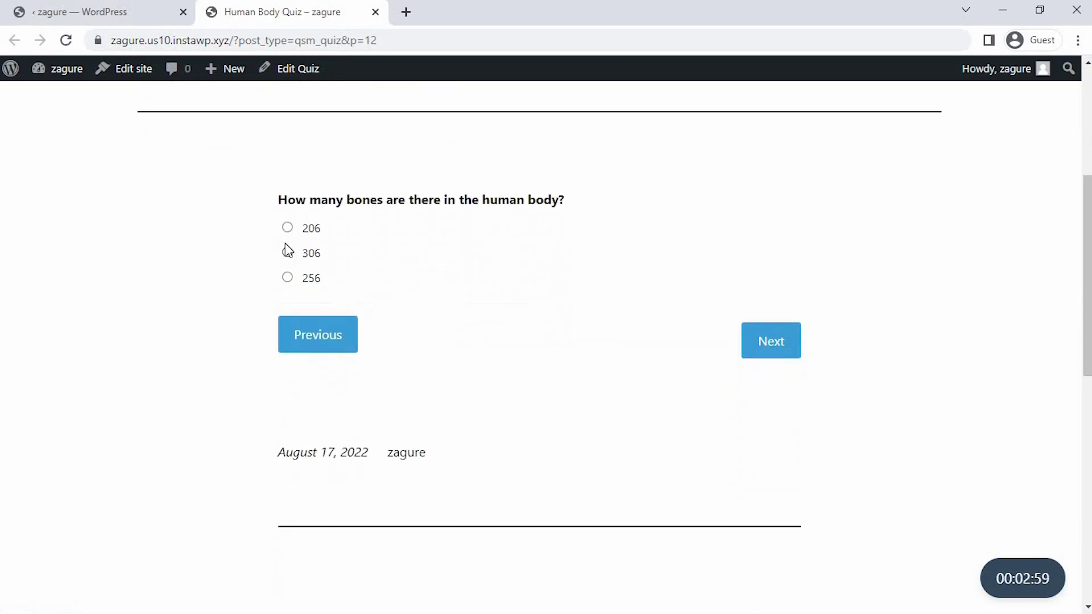
{"action": "left_click", "coordinate": [287, 228]}
{"action": "left_click", "coordinate": [774, 358]}
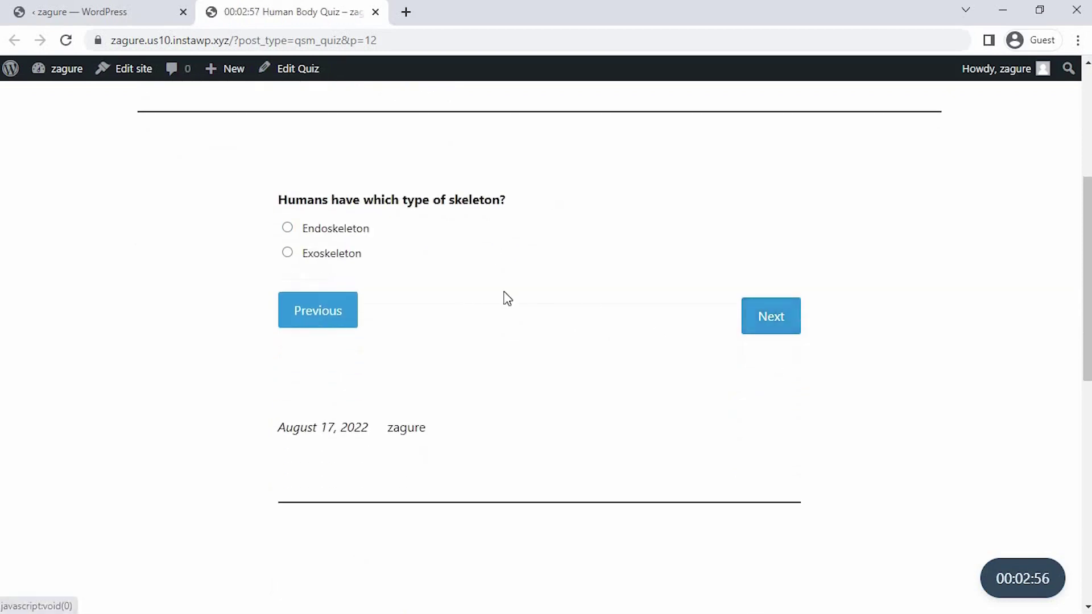
{"action": "left_click", "coordinate": [287, 227]}
{"action": "left_click", "coordinate": [765, 317]}
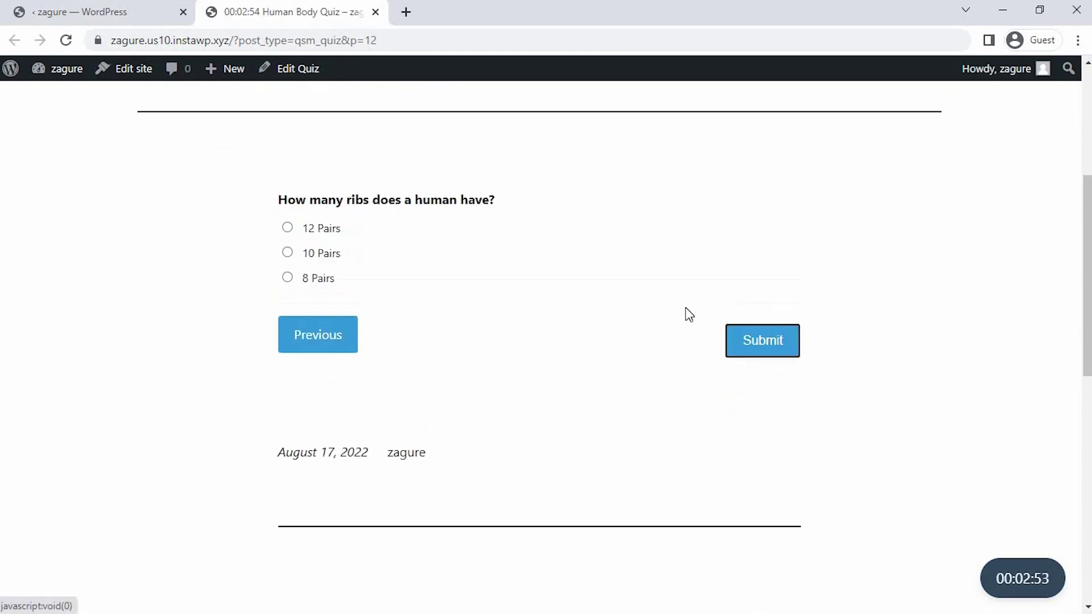
{"action": "left_click", "coordinate": [287, 252]}
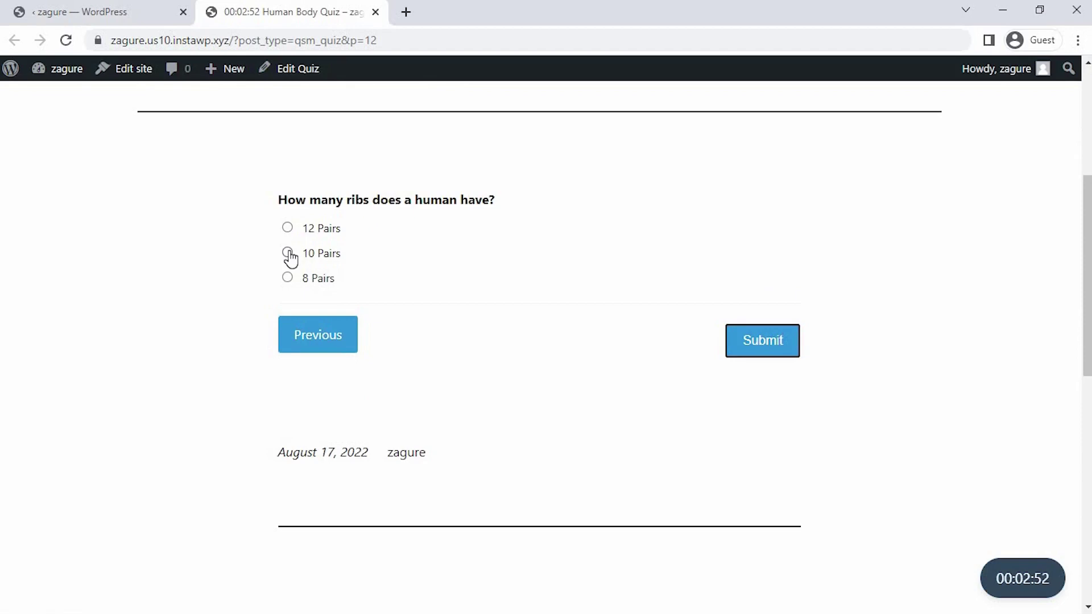
{"action": "left_click", "coordinate": [790, 349]}
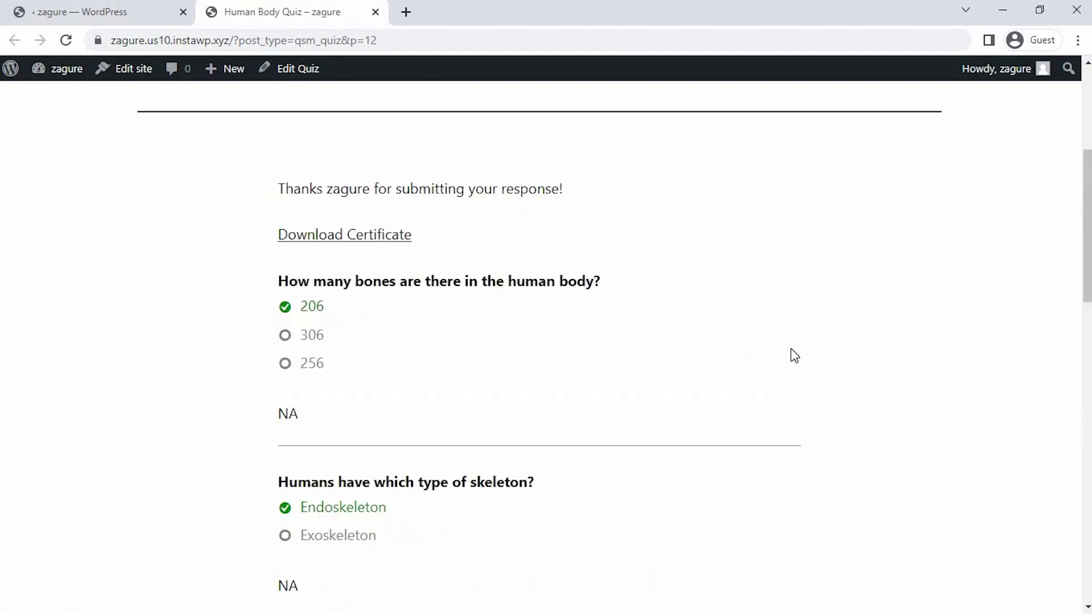
- Review the quiz results page and open the downloadable certificate to check its title, text and background
{"action": "scroll", "coordinate": [790, 348], "scroll_direction": "down", "scroll_amount": 15}
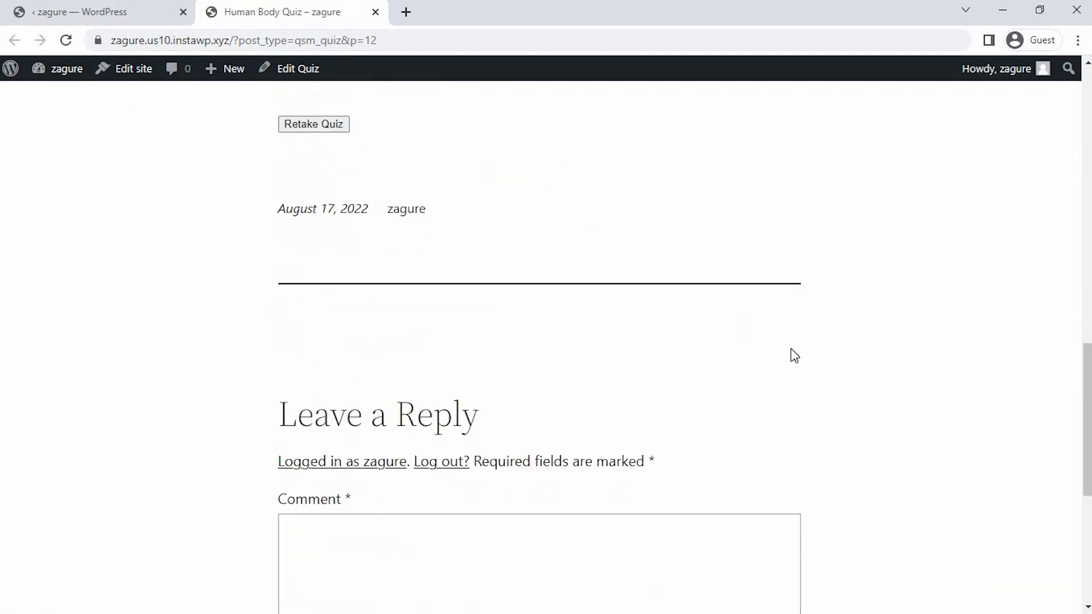
{"action": "scroll", "coordinate": [790, 348], "scroll_direction": "up", "scroll_amount": 15}
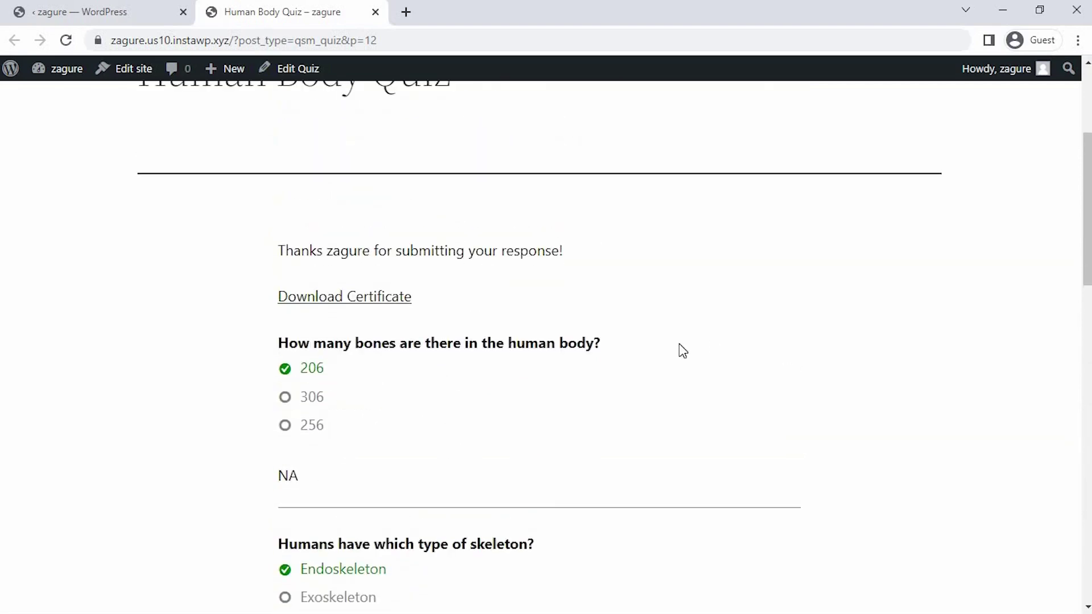
{"action": "left_click", "coordinate": [341, 448]}
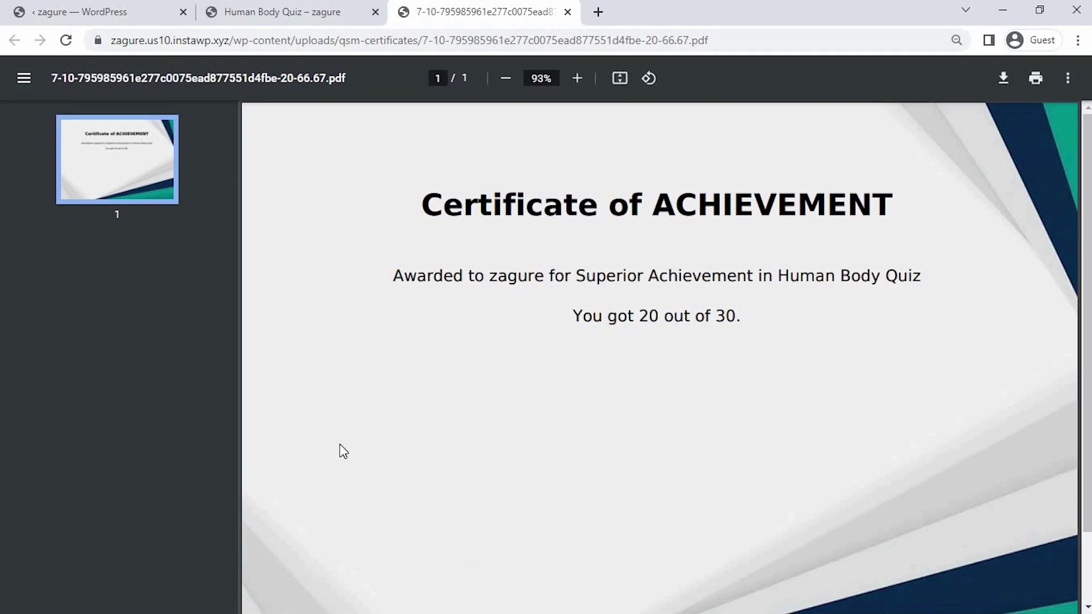
{"action": "scroll", "coordinate": [343, 451], "scroll_direction": "down", "scroll_amount": 2}
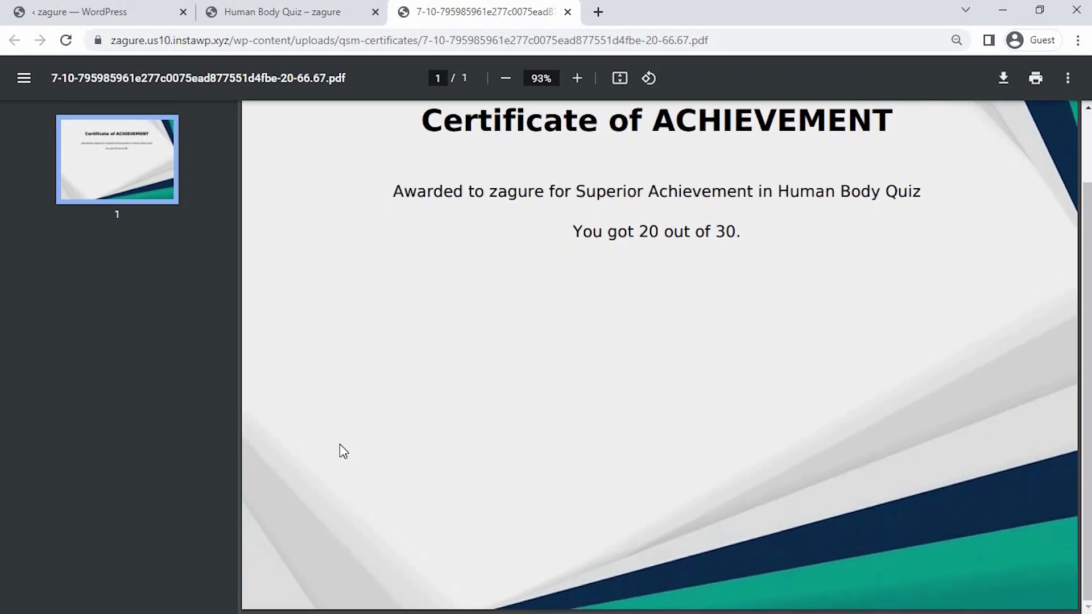